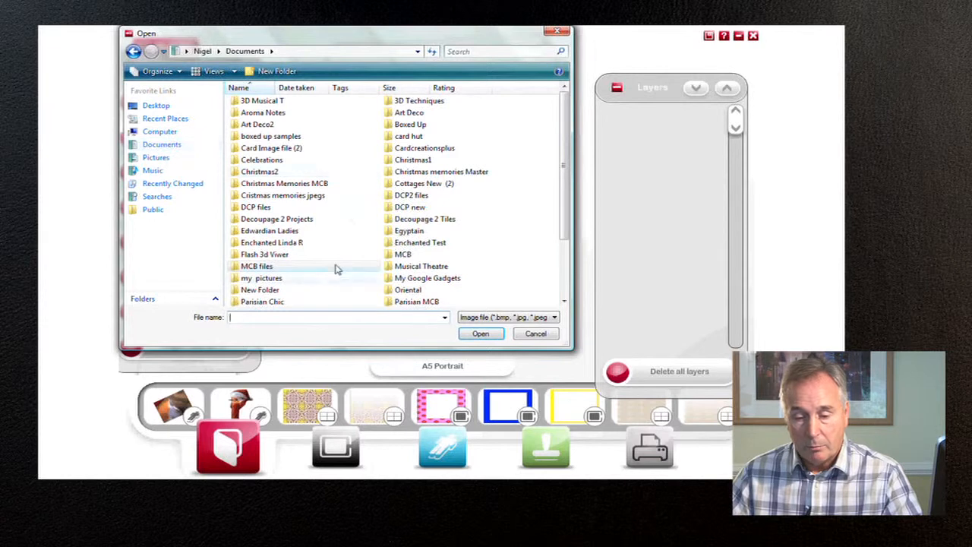
# Import the Cottage1 image from the PDF Files folder, and delete it from the card.
pyautogui.moveTo(564, 211); pyautogui.dragTo(556, 267)
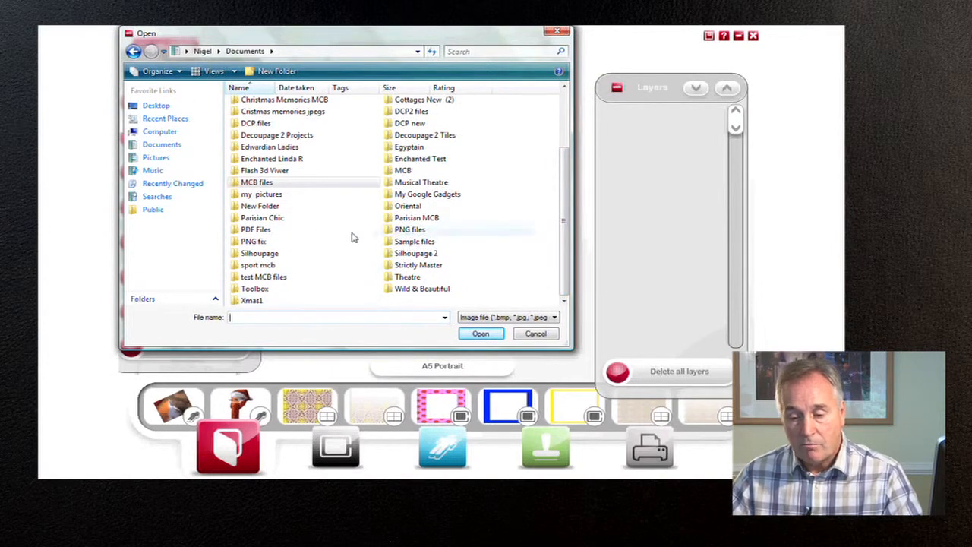
pyautogui.doubleClick(258, 230)
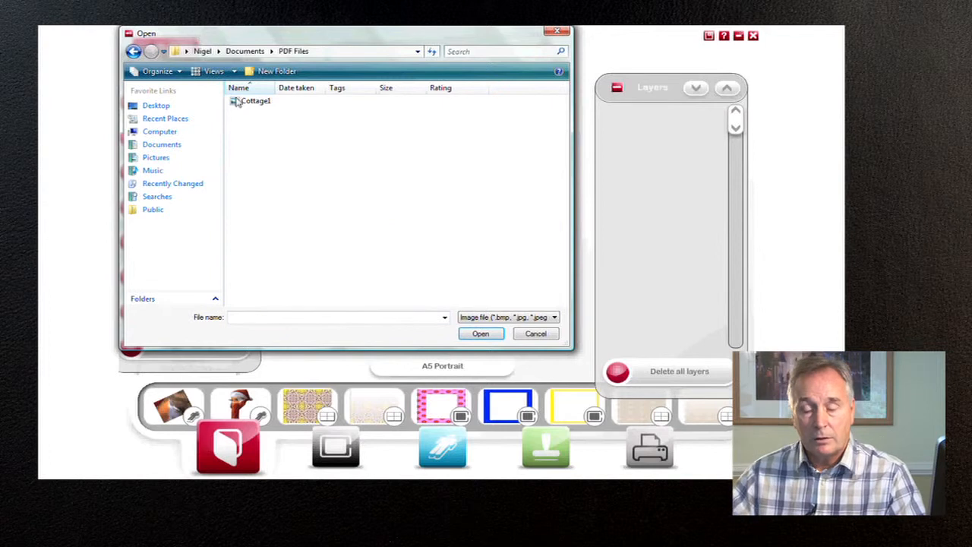
pyautogui.click(237, 103)
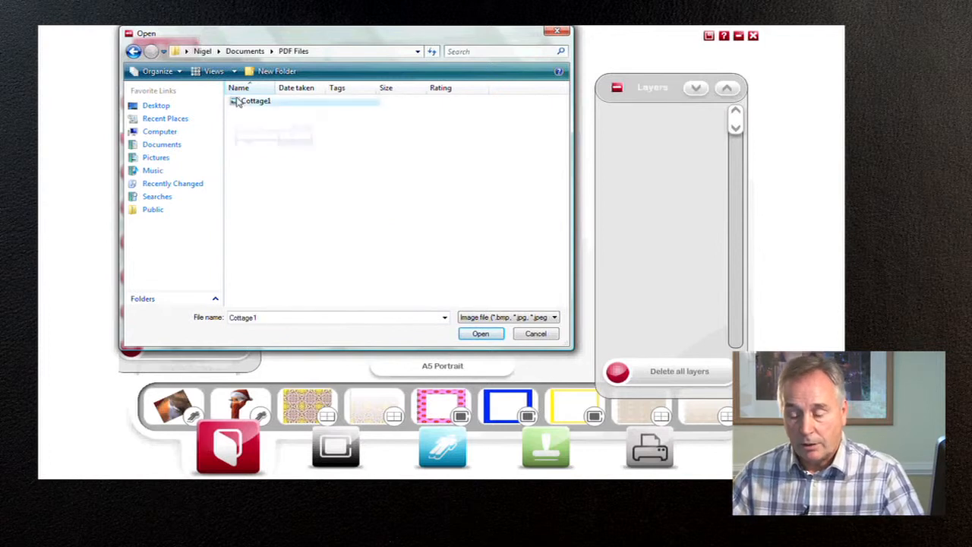
pyautogui.click(481, 335)
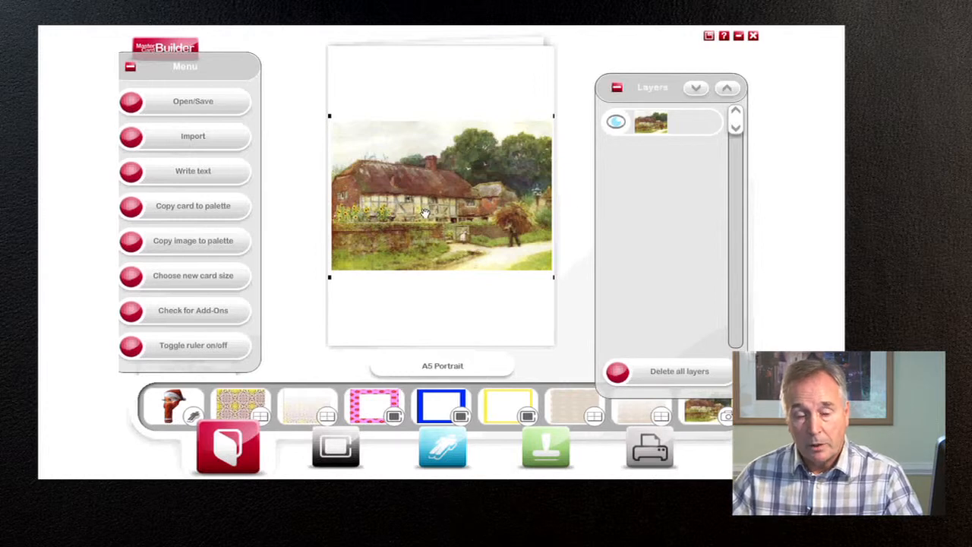
pyautogui.press('Delete')
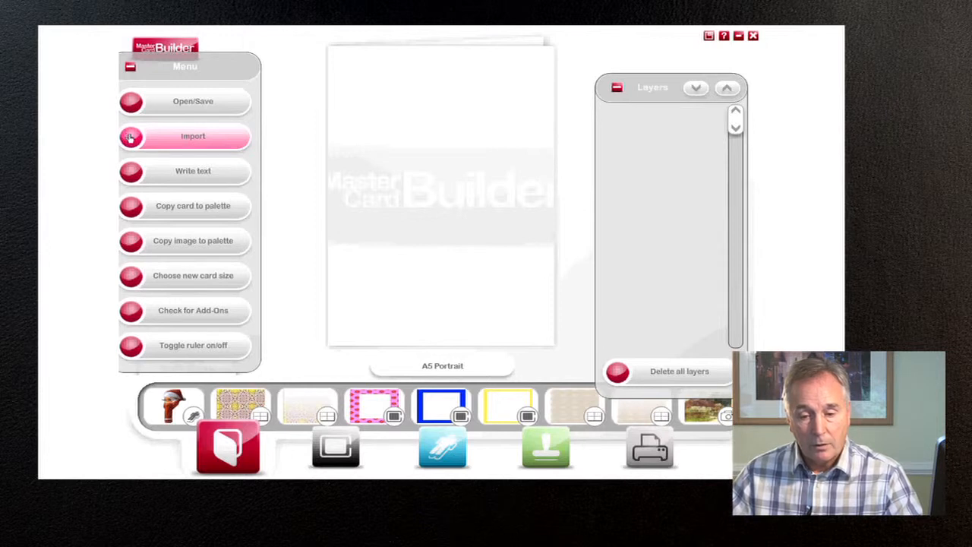
# Import the blue flower .mcb file from the MCB files folder.
pyautogui.click(132, 139)
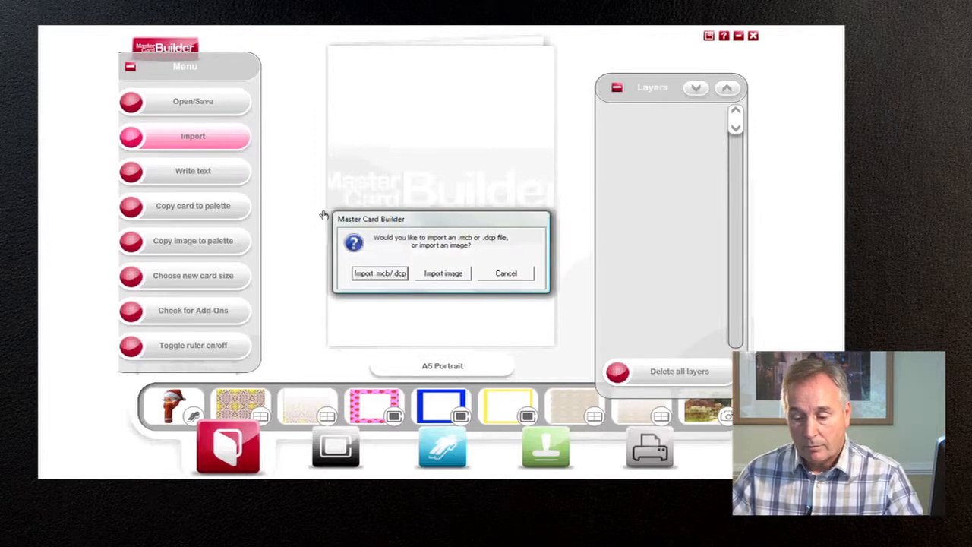
pyautogui.click(382, 274)
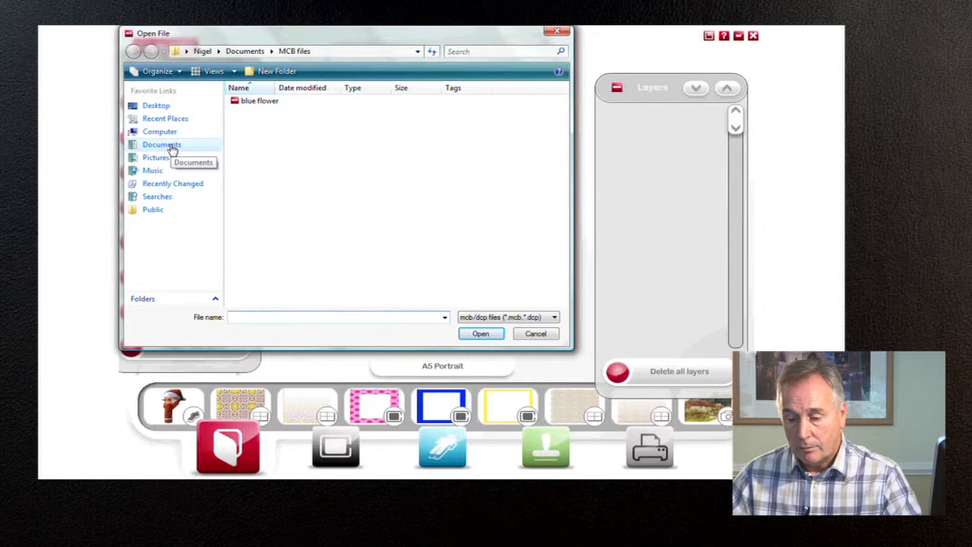
pyautogui.click(249, 103)
pyautogui.click(480, 333)
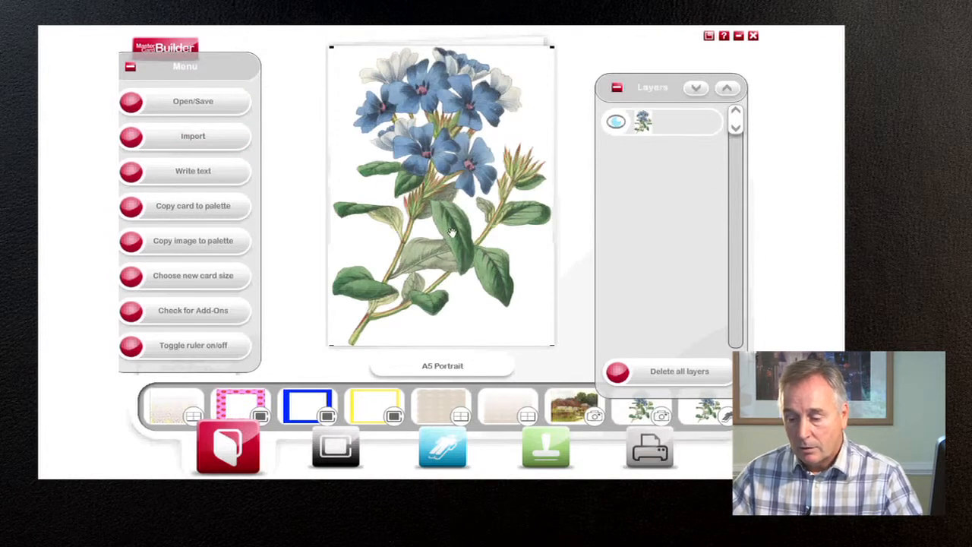
# Shrink the blue flower image and centre it on the card.
pyautogui.moveTo(460, 230)
pyautogui.mouseDown()
pyautogui.moveTo(468, 224)
pyautogui.moveTo(447, 230)
pyautogui.moveTo(465, 241)
pyautogui.mouseUp()
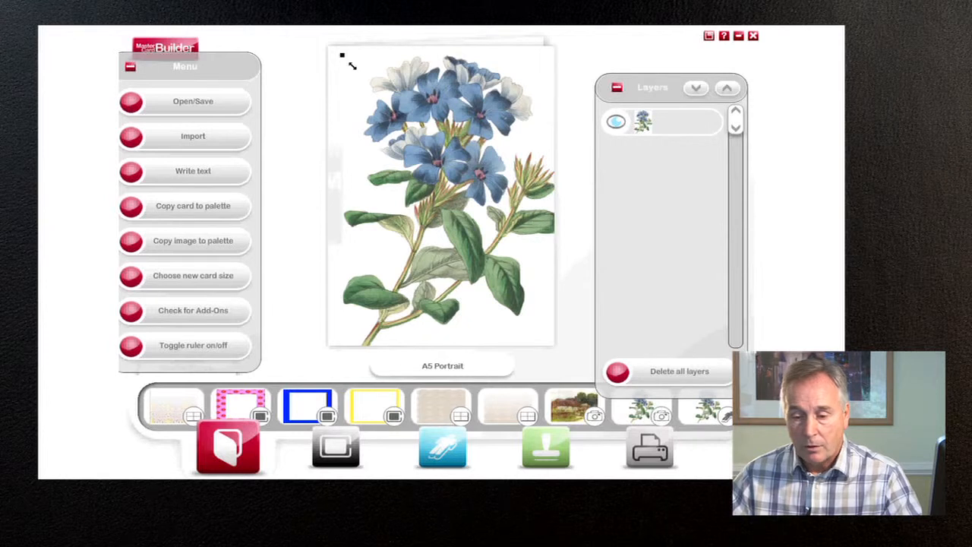
pyautogui.moveTo(352, 65); pyautogui.dragTo(388, 121)
pyautogui.moveTo(483, 214); pyautogui.dragTo(437, 179)
# Add the blue flower decoupage piece over the base flower to try aligning it, and delete that piece.
pyautogui.click(705, 413)
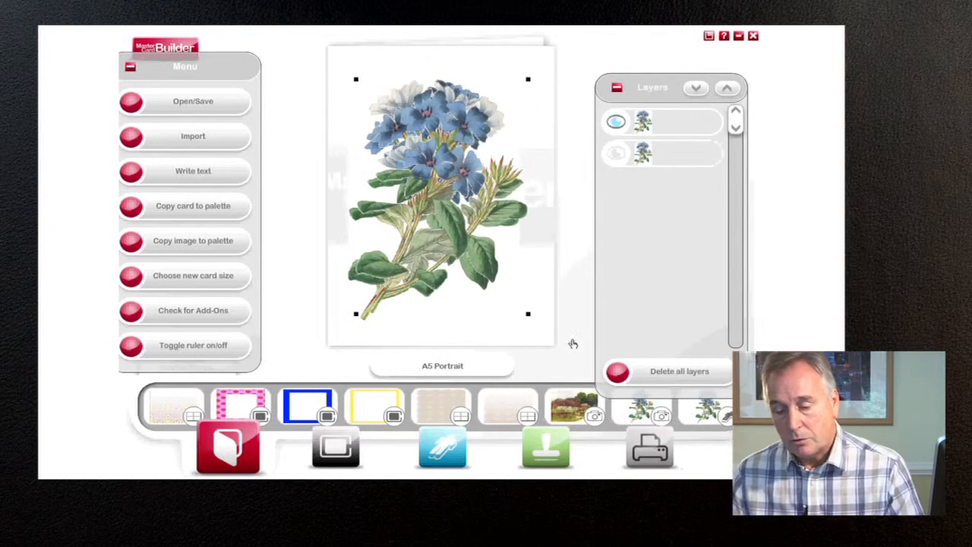
pyautogui.moveTo(463, 137); pyautogui.dragTo(507, 123)
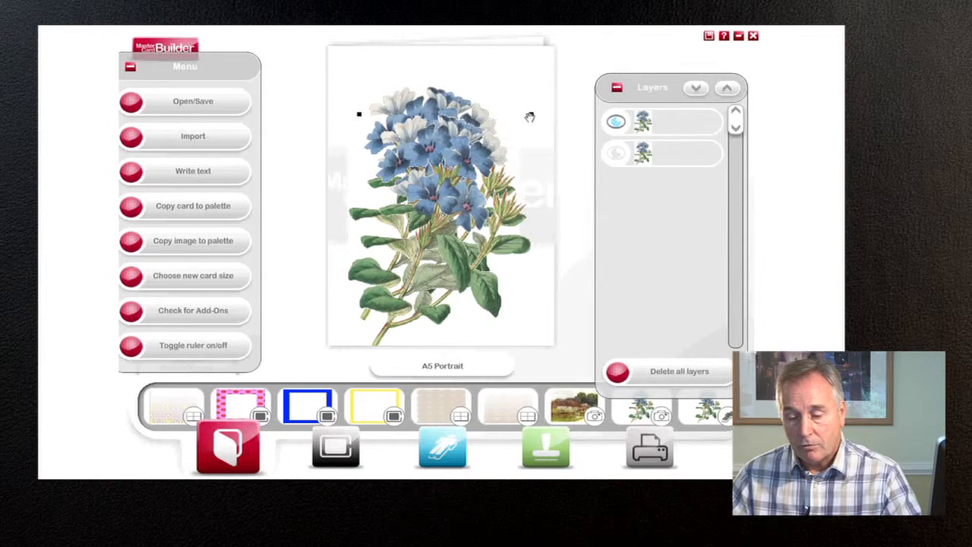
pyautogui.moveTo(433, 188); pyautogui.dragTo(427, 165)
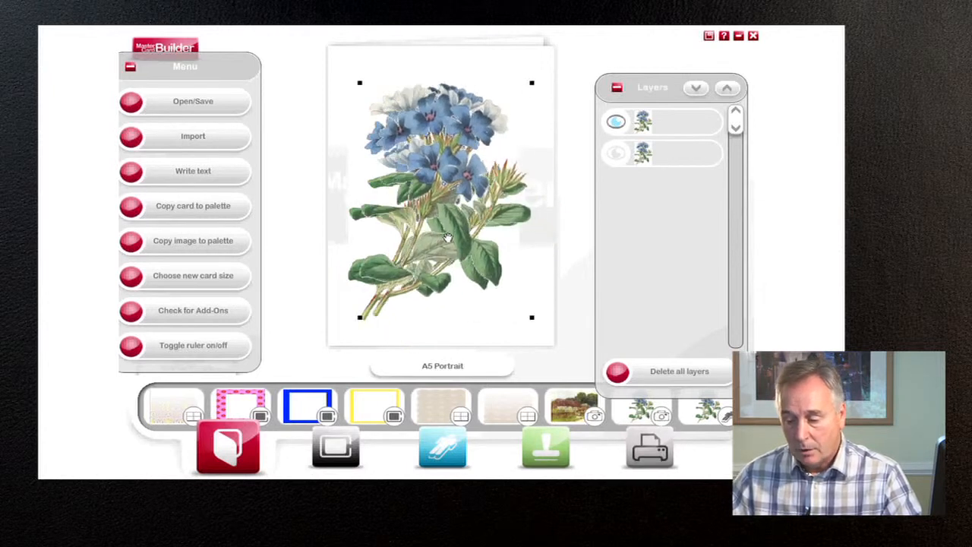
pyautogui.moveTo(449, 237); pyautogui.dragTo(447, 233)
pyautogui.press('Delete')
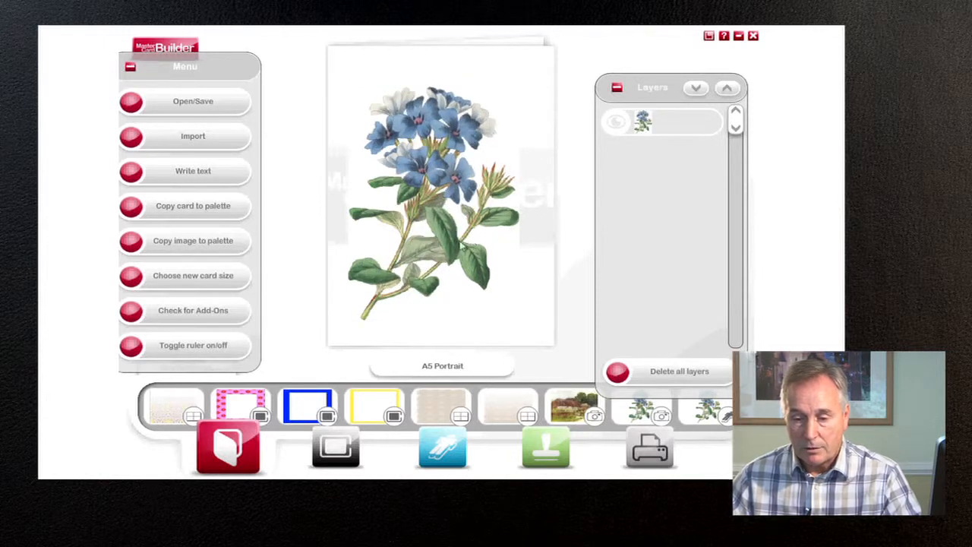
# Shrink the remaining blue flower to less than half the card's width and place it in the card's upper left.
pyautogui.moveTo(445, 232)
pyautogui.mouseDown()
pyautogui.moveTo(440, 255)
pyautogui.moveTo(444, 248)
pyautogui.mouseUp()
pyautogui.moveTo(518, 102); pyautogui.dragTo(335, 199)
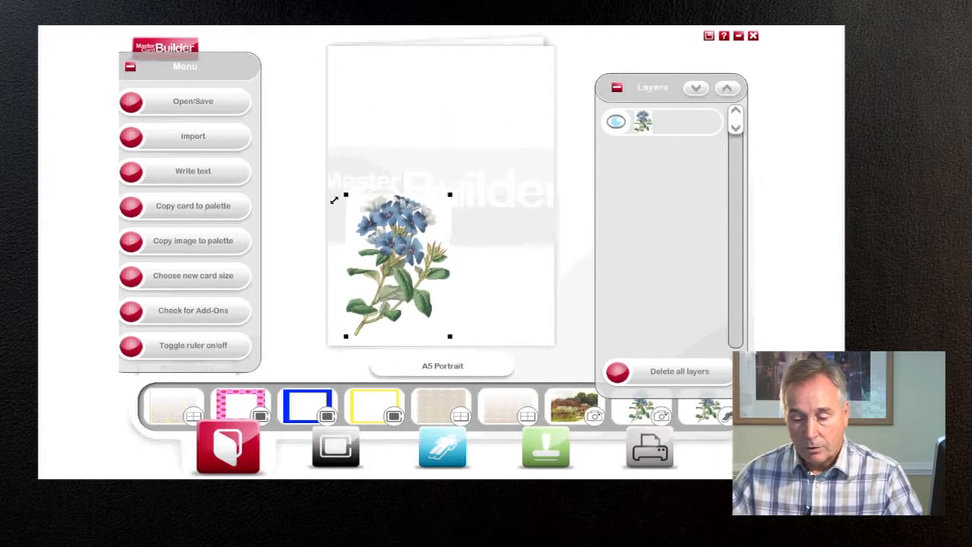
pyautogui.moveTo(390, 244); pyautogui.dragTo(404, 136)
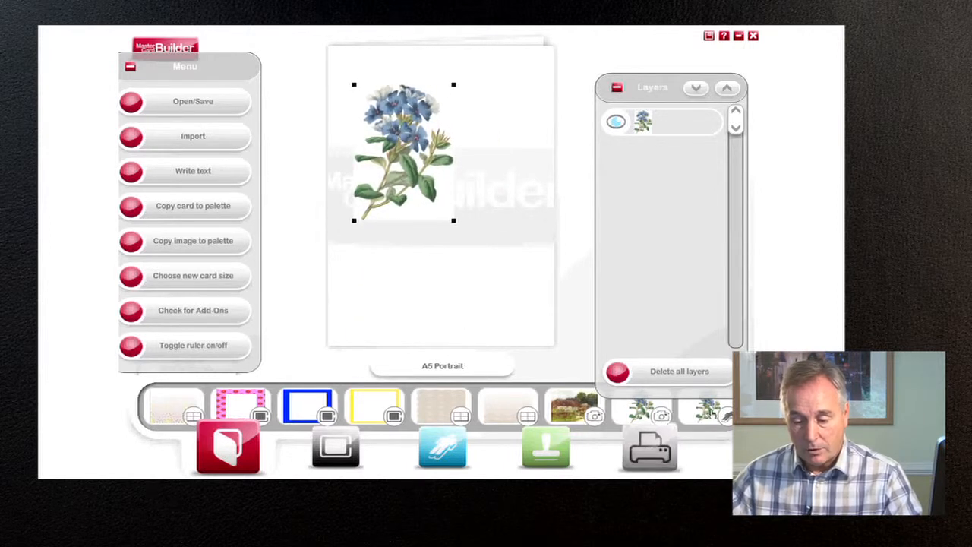
# Add the flower decoupage piece exactly over the small blue flower, and delete all layers.
pyautogui.click(713, 414)
pyautogui.moveTo(449, 176); pyautogui.dragTo(410, 134)
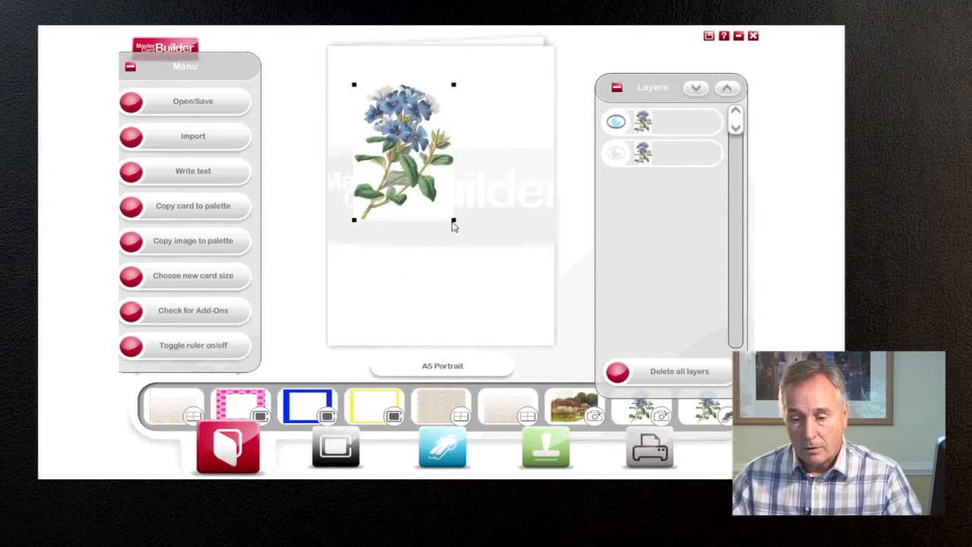
pyautogui.click(617, 372)
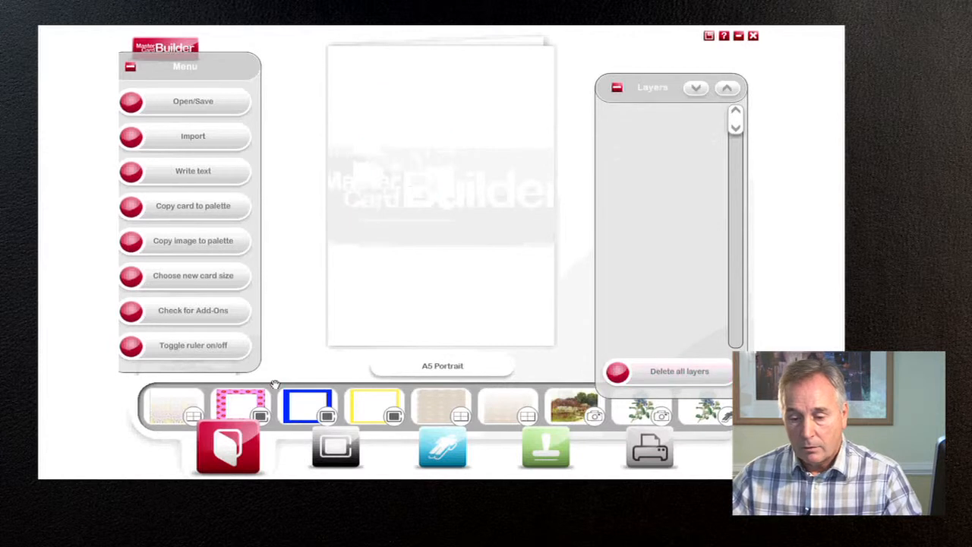
# Add the framed lady-and-black-cat topper from the palette, shrink it and centre it on the card.
pyautogui.moveTo(276, 389); pyautogui.dragTo(650, 432)
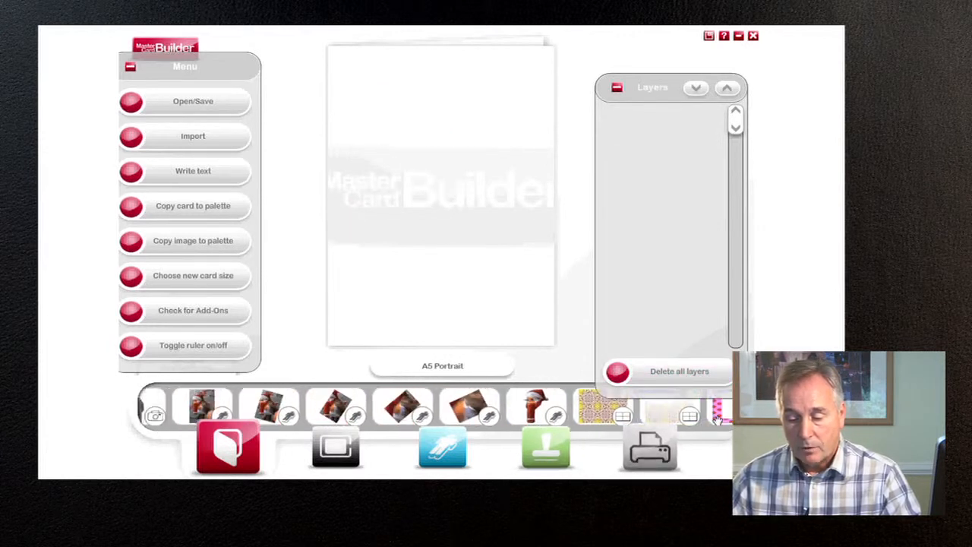
pyautogui.moveTo(302, 394); pyautogui.dragTo(646, 434)
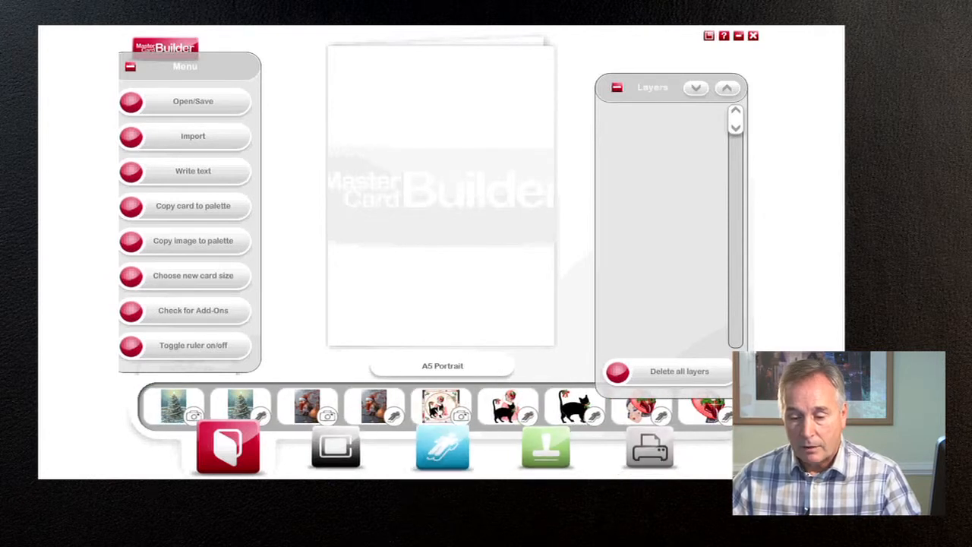
pyautogui.click(442, 411)
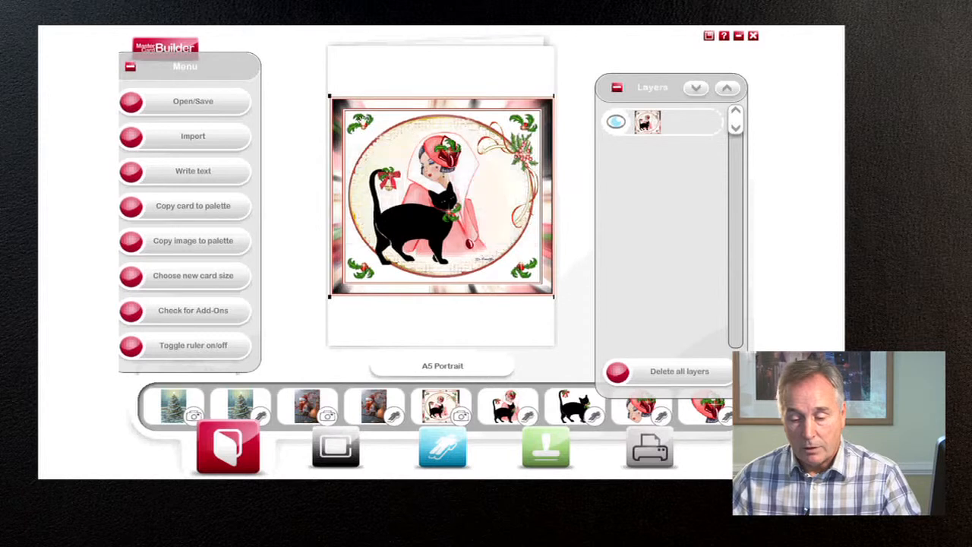
pyautogui.moveTo(326, 94); pyautogui.dragTo(389, 150)
pyautogui.moveTo(495, 250); pyautogui.dragTo(463, 226)
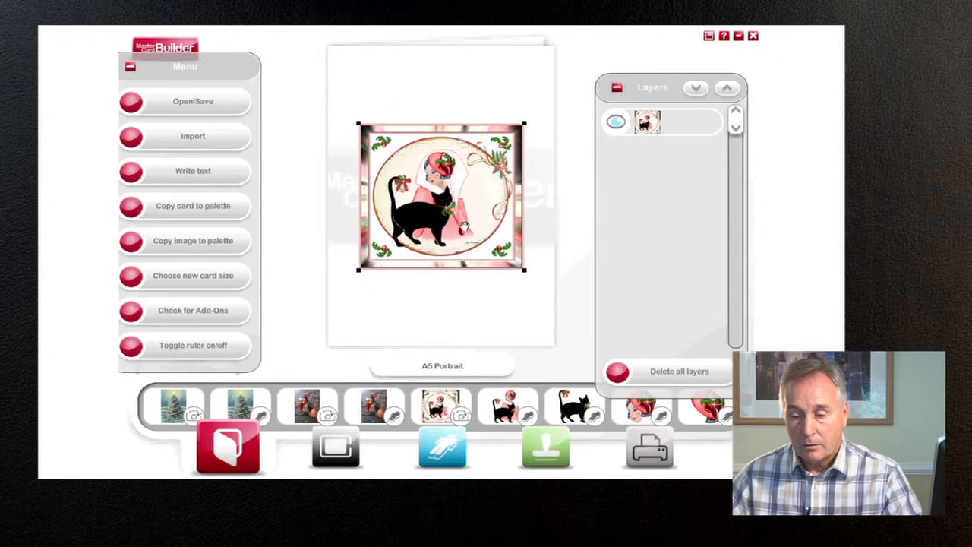
# Align the lady-with-cat and black cat decoupage pieces over the reduced topper, and delete all layers.
pyautogui.click(508, 407)
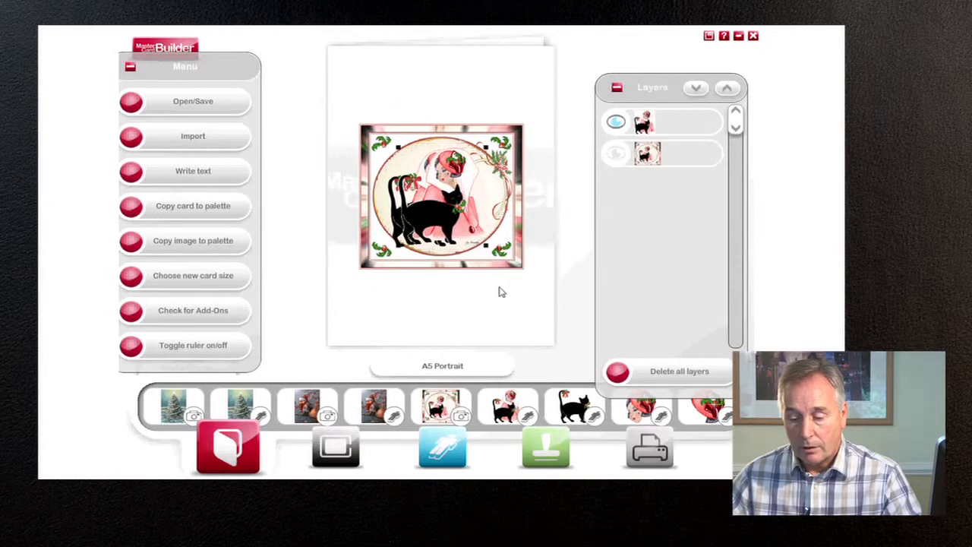
pyautogui.moveTo(454, 219); pyautogui.dragTo(441, 221)
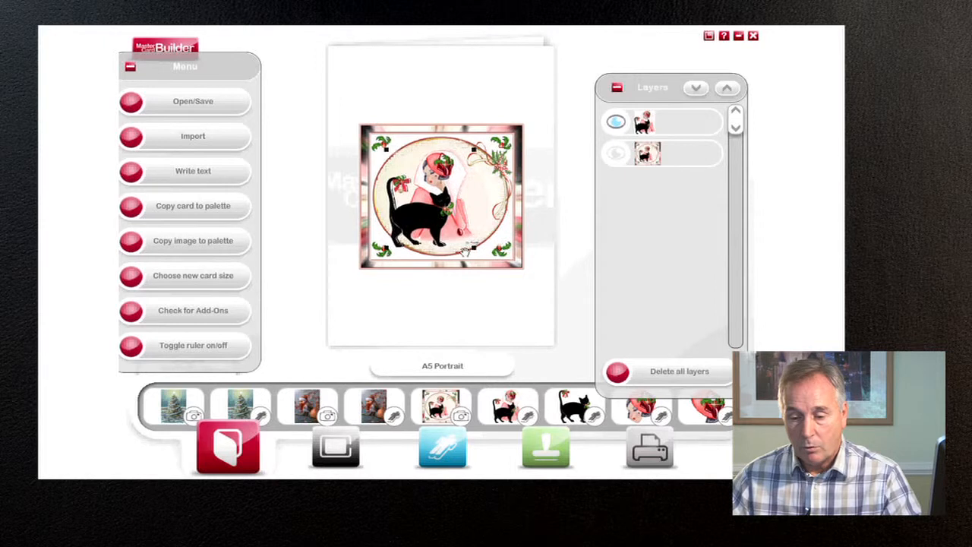
pyautogui.click(566, 411)
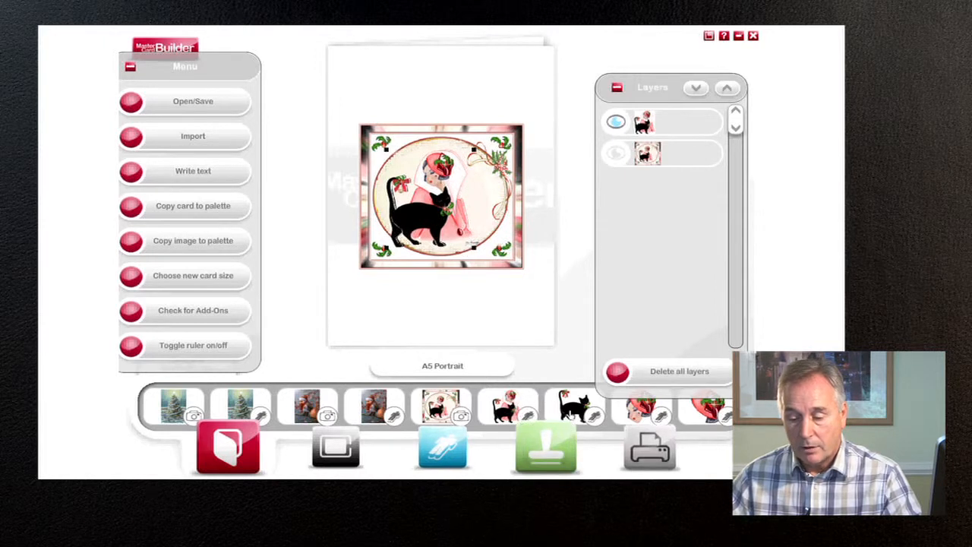
pyautogui.moveTo(450, 210); pyautogui.dragTo(434, 226)
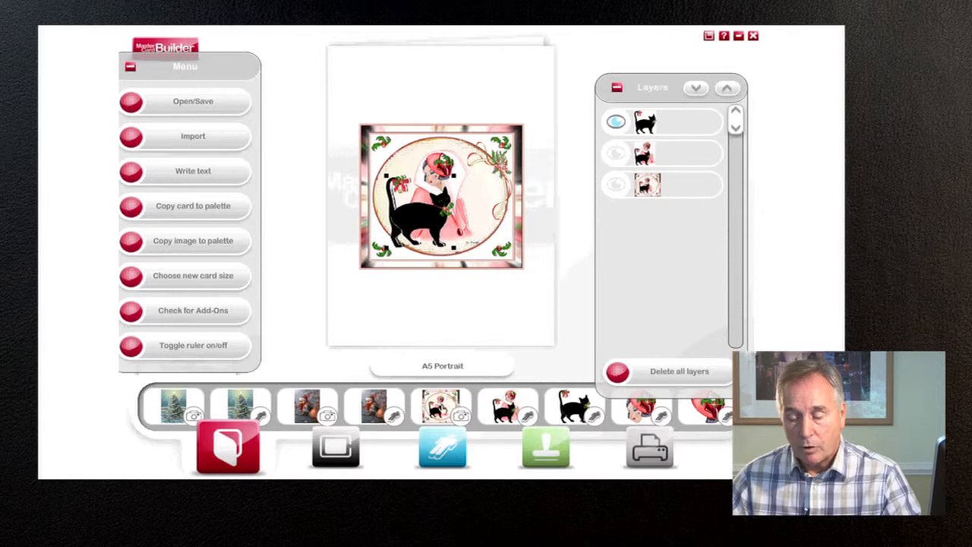
pyautogui.click(621, 379)
# Place the framed lady-and-black-cat topper on the empty card again, sized to nearly the full card width.
pyautogui.click(442, 408)
pyautogui.moveTo(359, 271); pyautogui.dragTo(311, 312)
pyautogui.moveTo(491, 267); pyautogui.dragTo(517, 253)
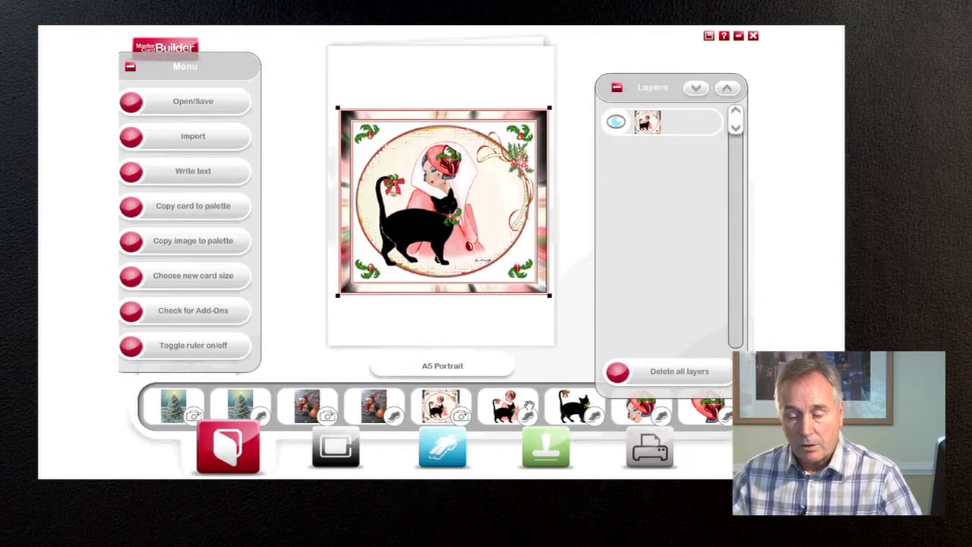
# Layer the lady-with-cat and black cat decoupage pieces onto the larger topper, and clear the card of all layers.
pyautogui.click(509, 406)
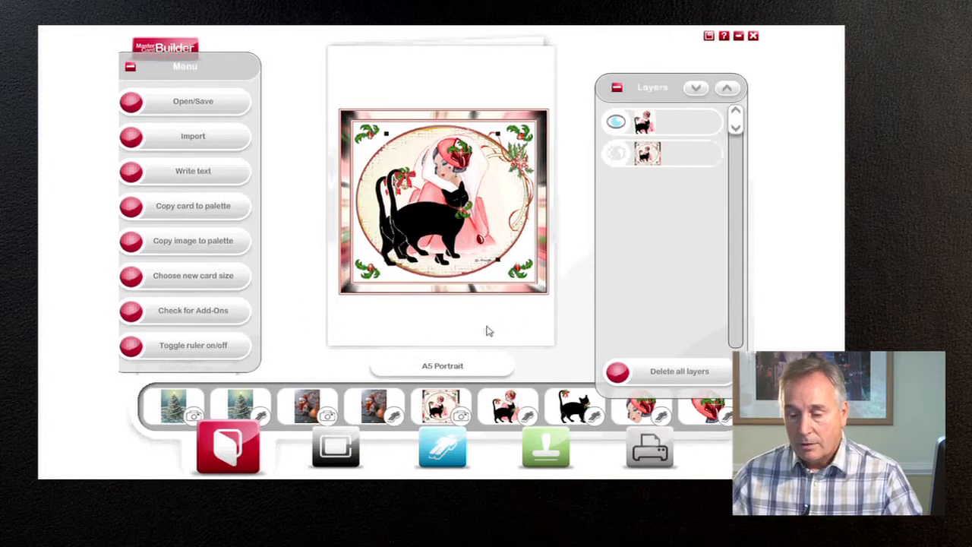
pyautogui.click(566, 409)
pyautogui.moveTo(419, 213); pyautogui.dragTo(420, 221)
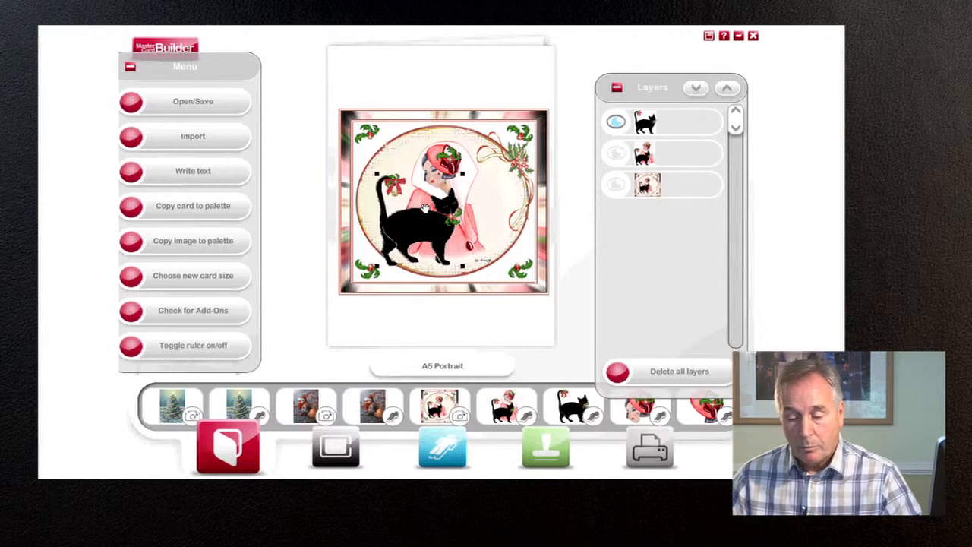
pyautogui.click(620, 372)
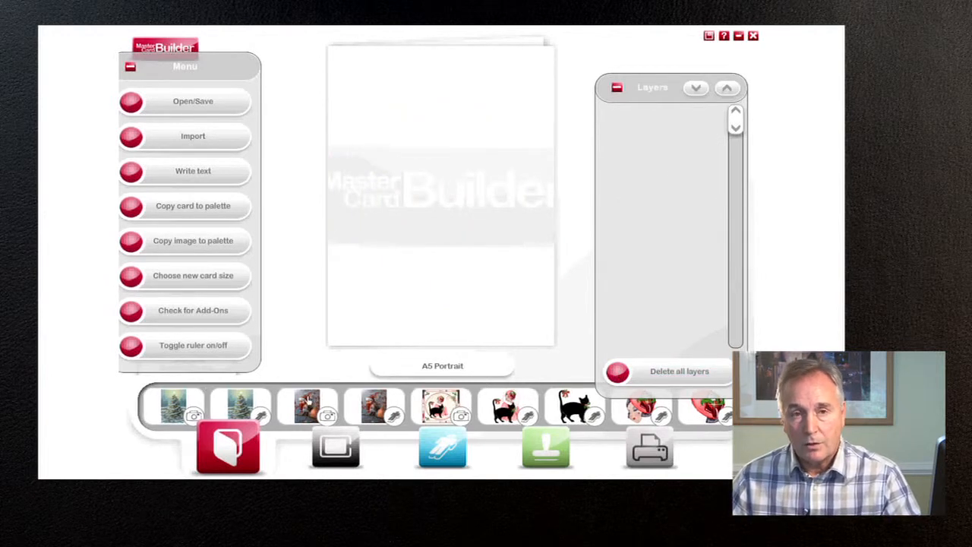
# Layer the pink floral, blue and yellow frames on the card, and add the yellow floral patterned background.
pyautogui.scroll(-5, 213, 403)
pyautogui.scroll(-5, 219, 406)
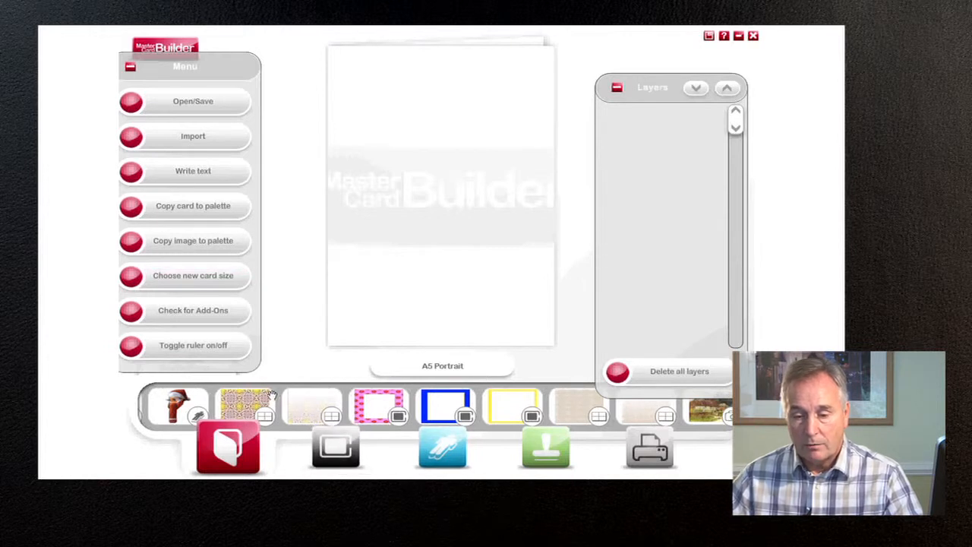
pyautogui.scroll(3, 267, 414)
pyautogui.moveTo(319, 404); pyautogui.dragTo(88, 369)
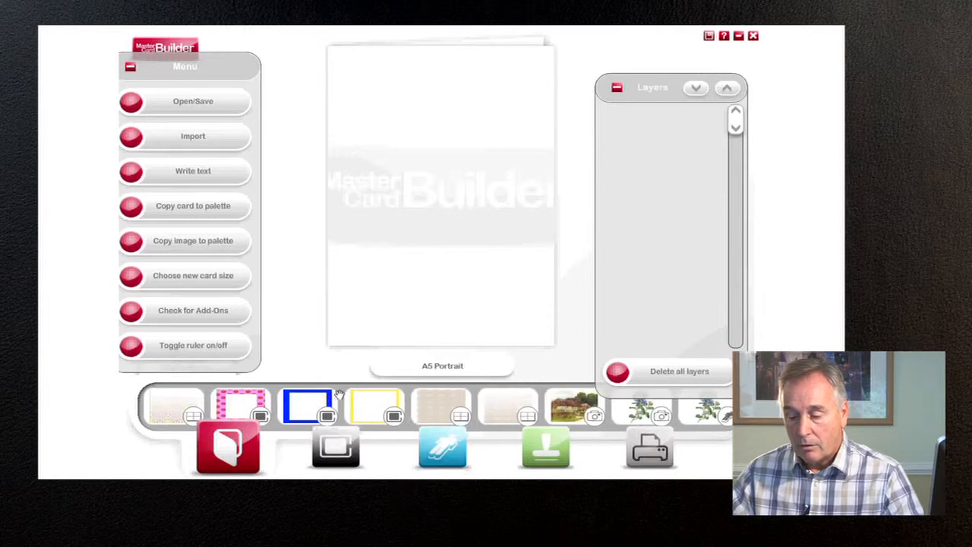
pyautogui.moveTo(357, 403); pyautogui.dragTo(380, 403)
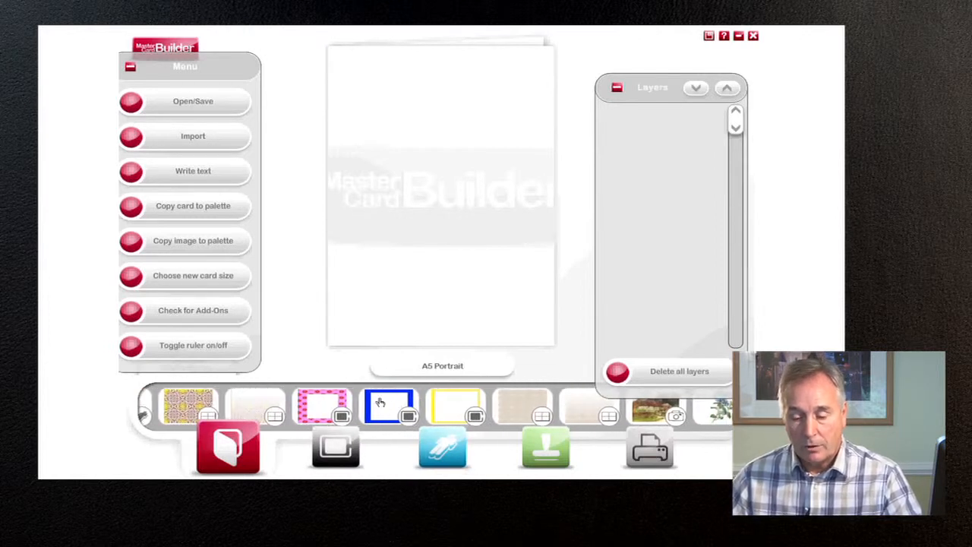
pyautogui.click(309, 406)
pyautogui.click(394, 409)
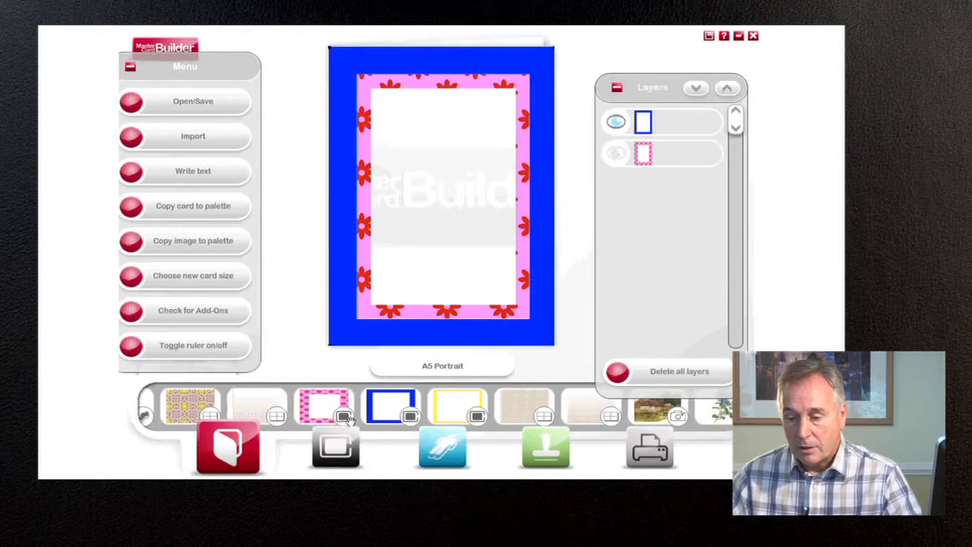
pyautogui.click(459, 407)
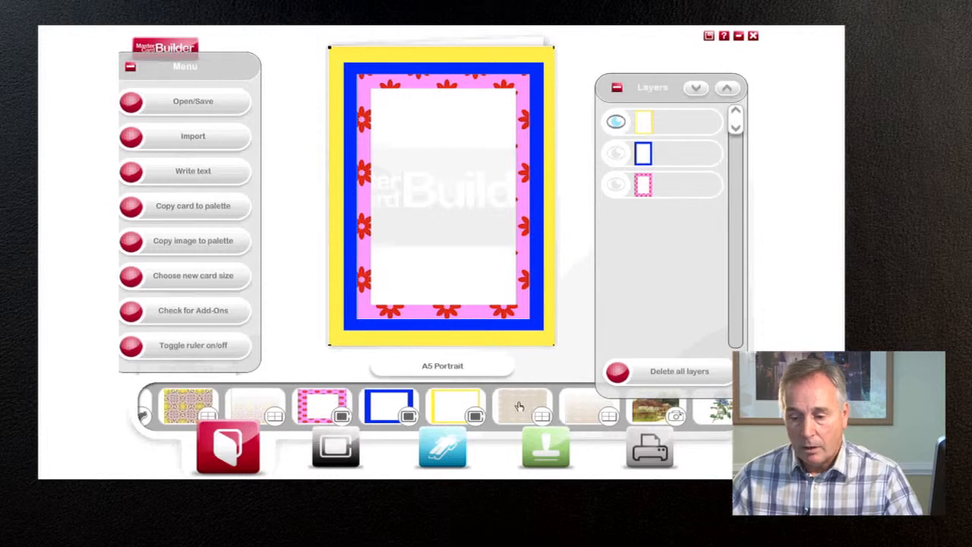
pyautogui.click(182, 411)
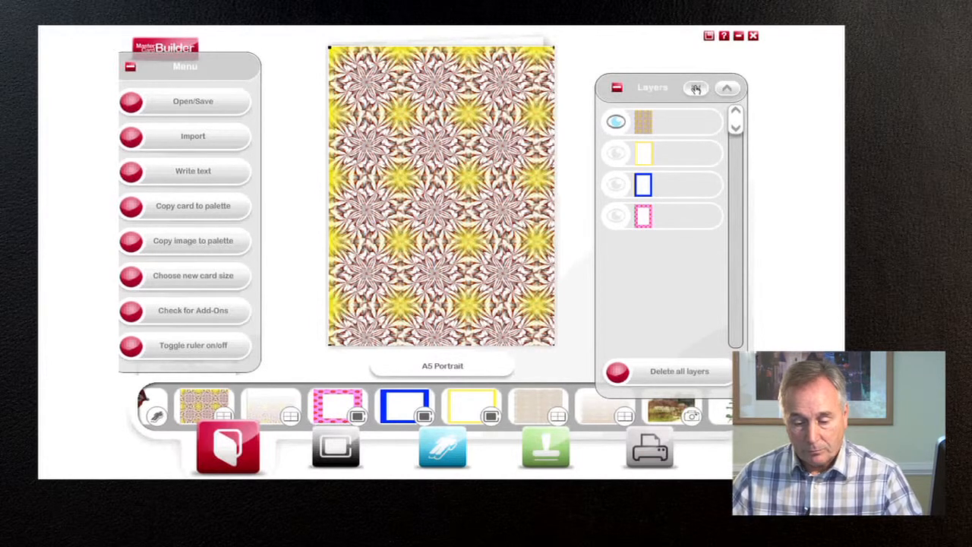
# Send the yellow floral background beneath the yellow, blue and pink frames and shift its pattern slightly within the frame opening.
pyautogui.click(695, 89)
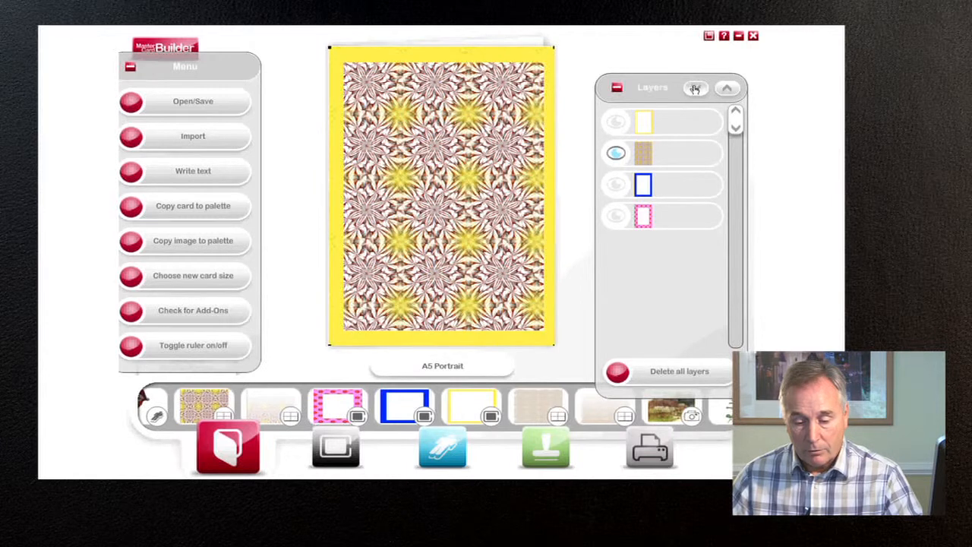
pyautogui.click(695, 89)
pyautogui.click(695, 89)
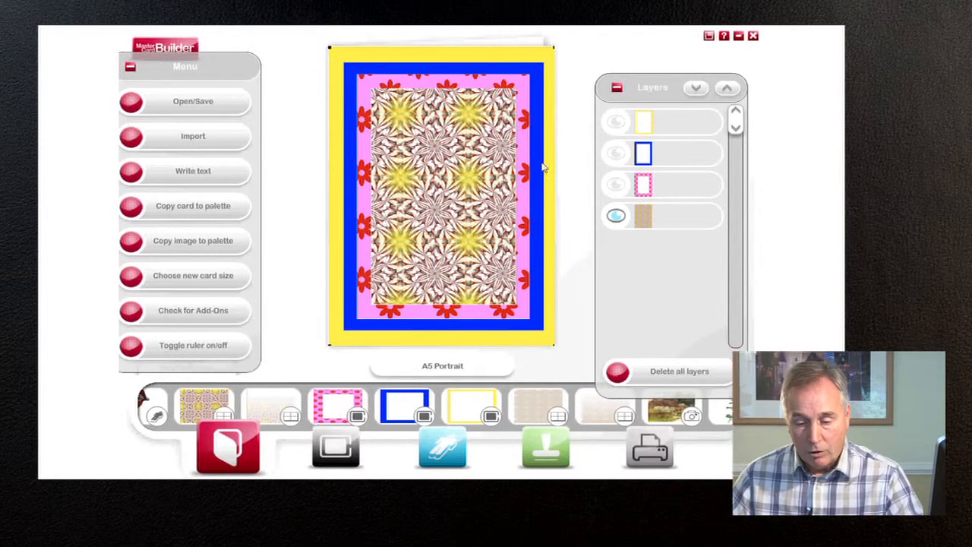
pyautogui.moveTo(453, 177); pyautogui.dragTo(428, 186)
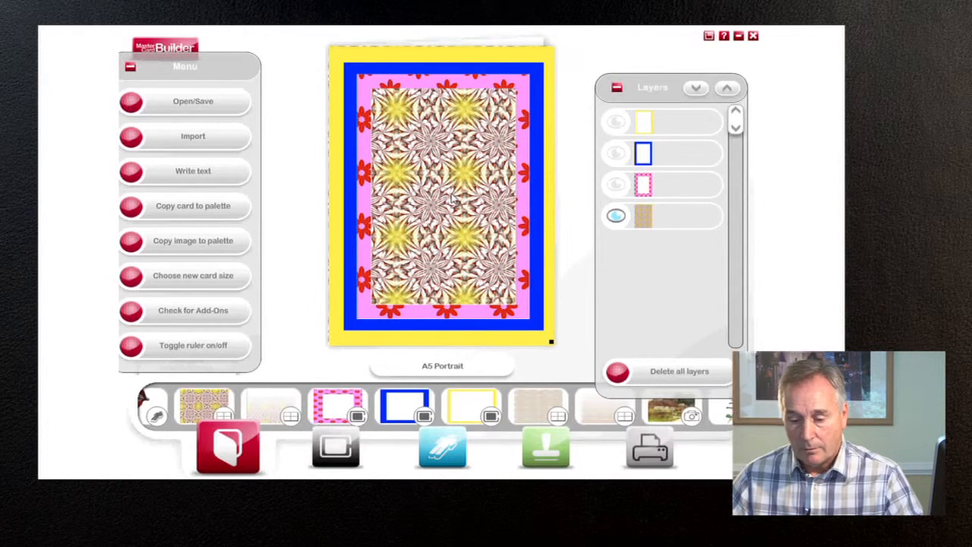
pyautogui.moveTo(448, 202); pyautogui.dragTo(449, 200)
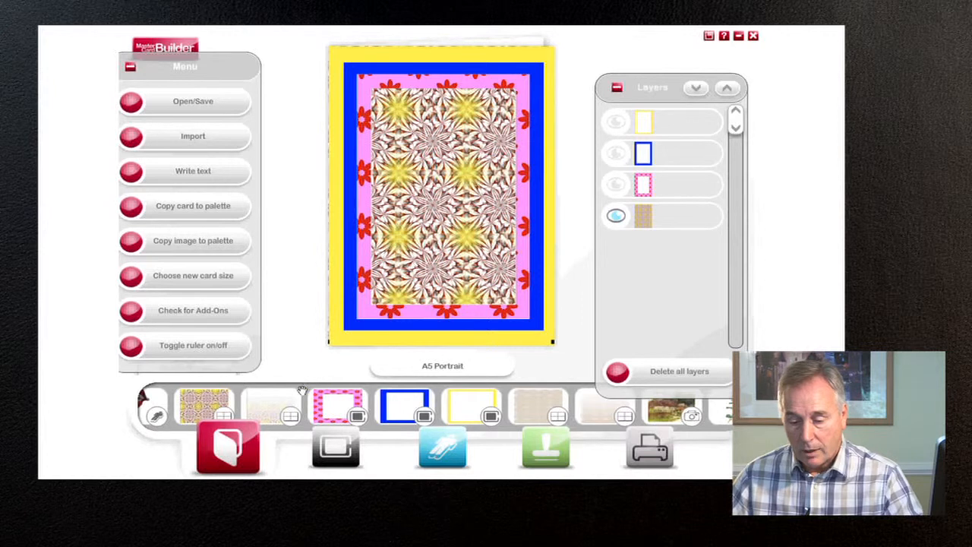
# Add the robin topper, reduce it to about half the card width, and position it over the floral background inside the frames.
pyautogui.moveTo(307, 389); pyautogui.dragTo(464, 389)
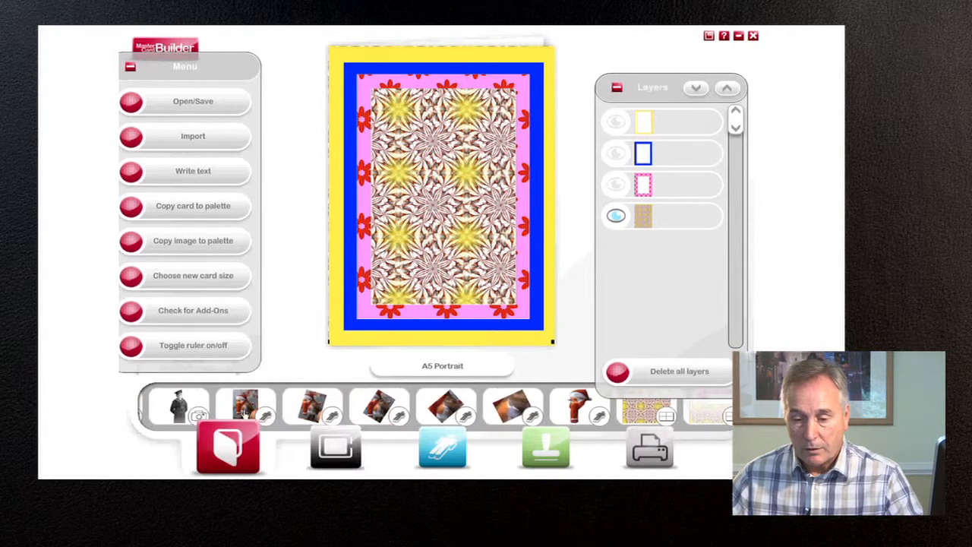
pyautogui.moveTo(280, 390); pyautogui.dragTo(646, 394)
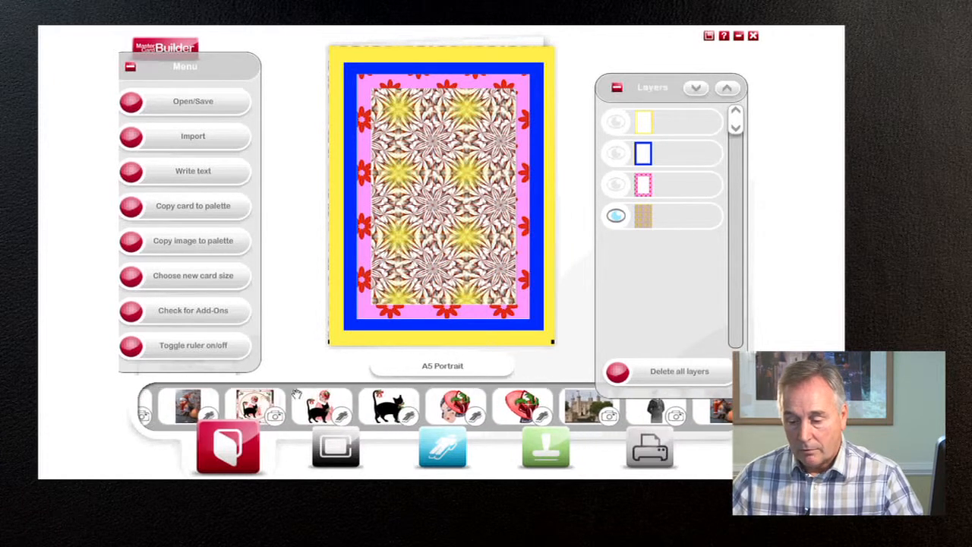
pyautogui.moveTo(292, 392); pyautogui.dragTo(363, 394)
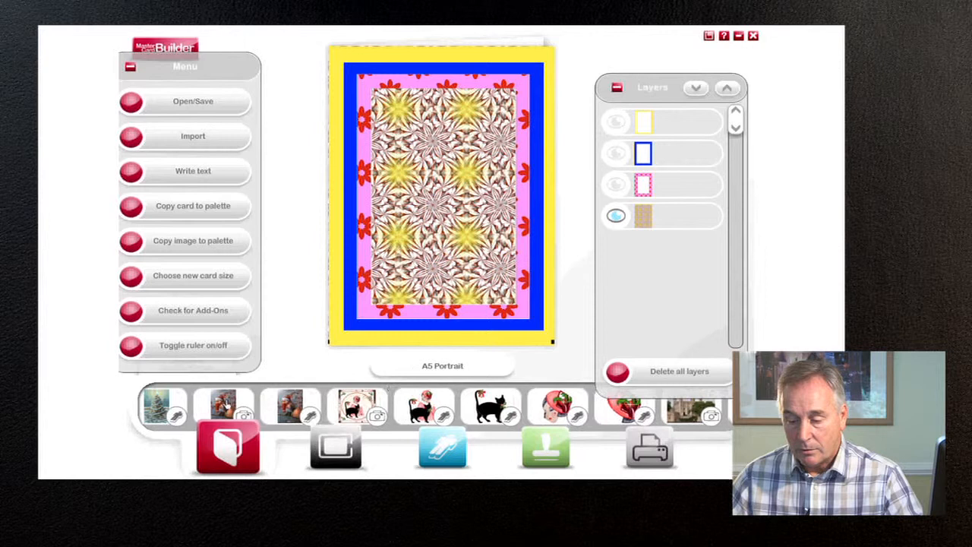
pyautogui.click(240, 409)
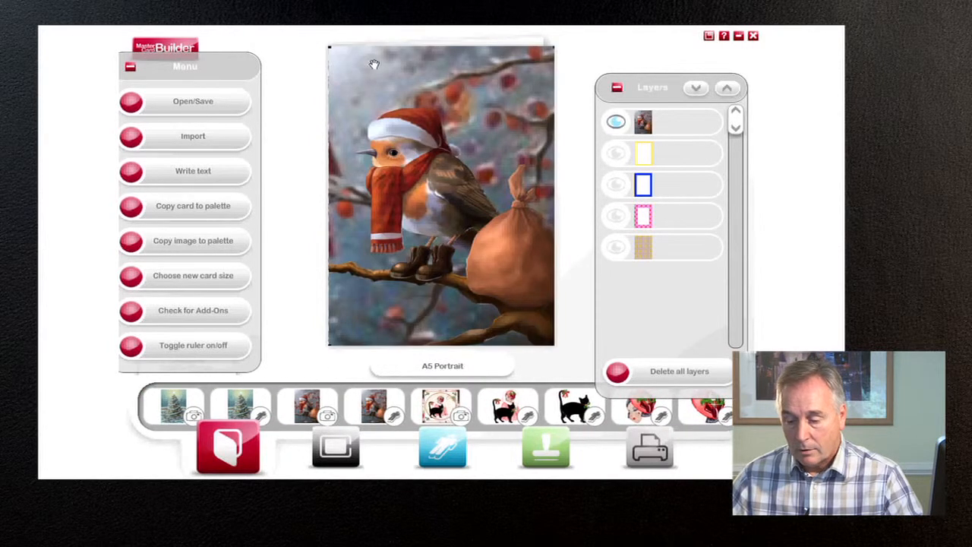
pyautogui.moveTo(334, 56); pyautogui.dragTo(439, 203)
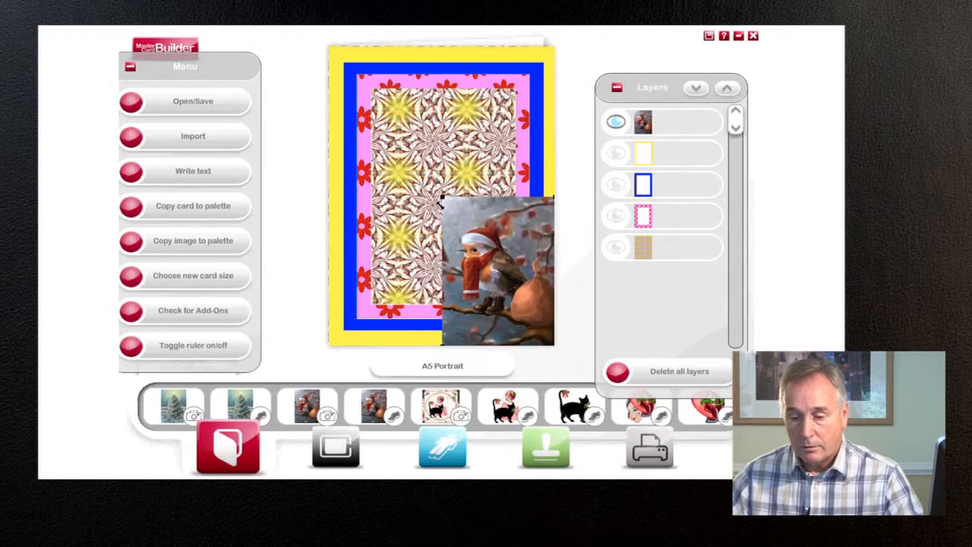
pyautogui.moveTo(484, 276); pyautogui.dragTo(431, 205)
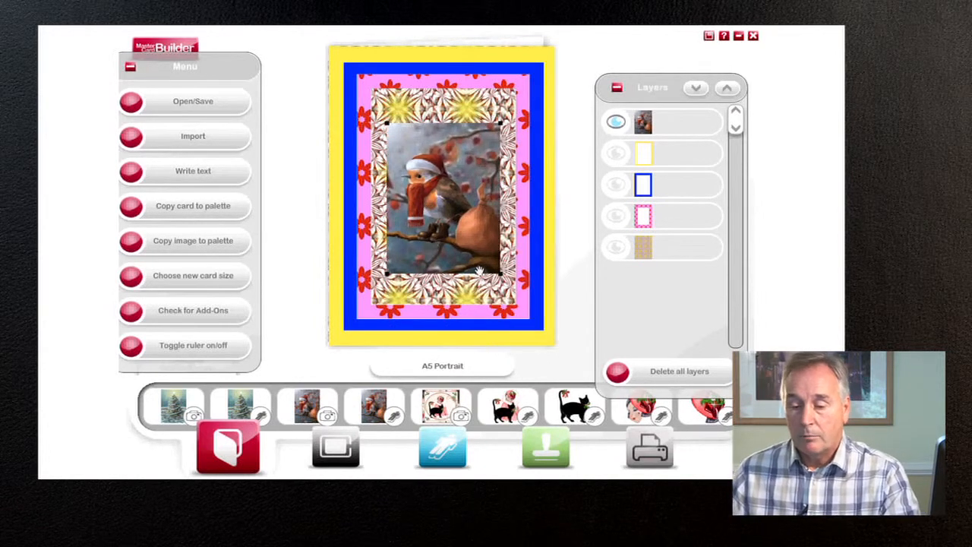
pyautogui.moveTo(503, 278); pyautogui.dragTo(474, 264)
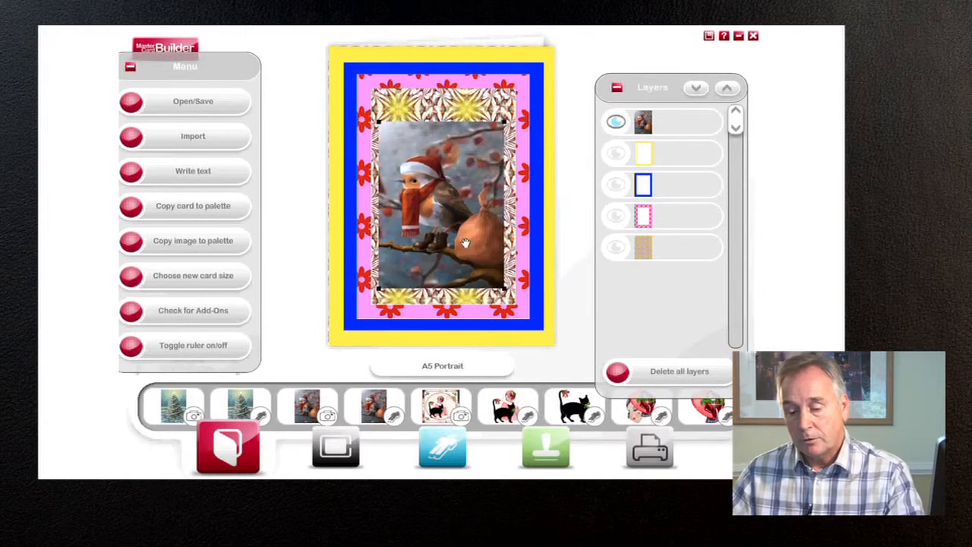
# Layer the straight and tilted robin decoupage pieces onto the robin topper, from the largest cut to the smallest.
pyautogui.moveTo(446, 402); pyautogui.dragTo(358, 382)
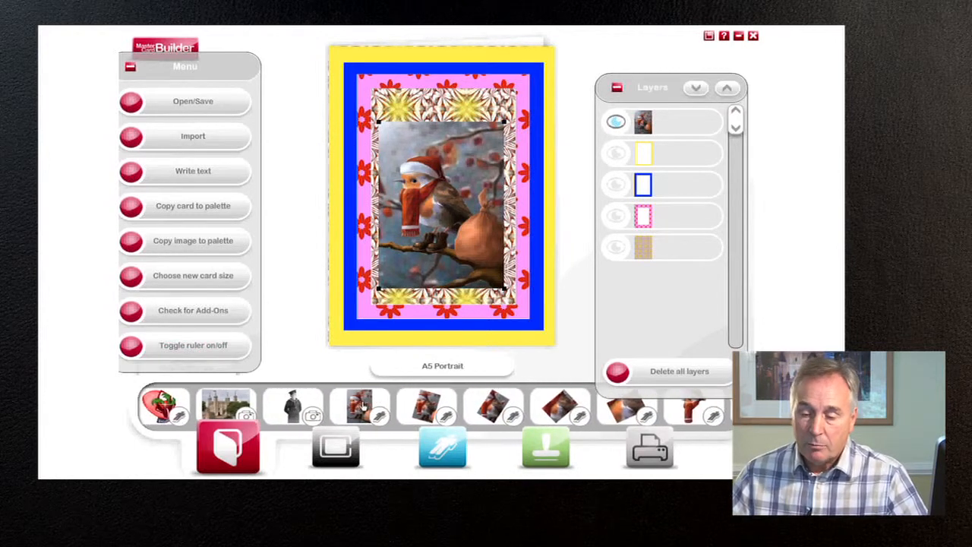
pyautogui.moveTo(355, 403); pyautogui.dragTo(457, 215)
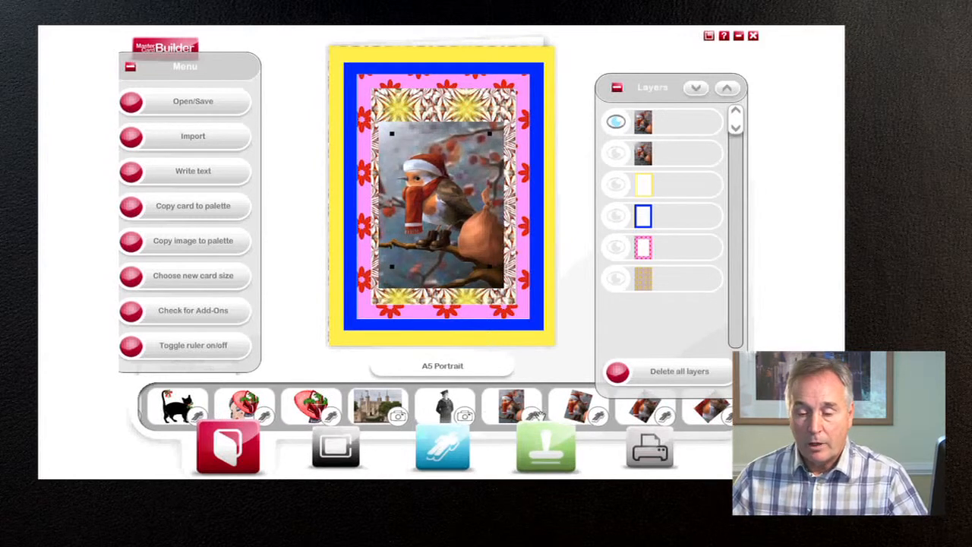
pyautogui.click(575, 408)
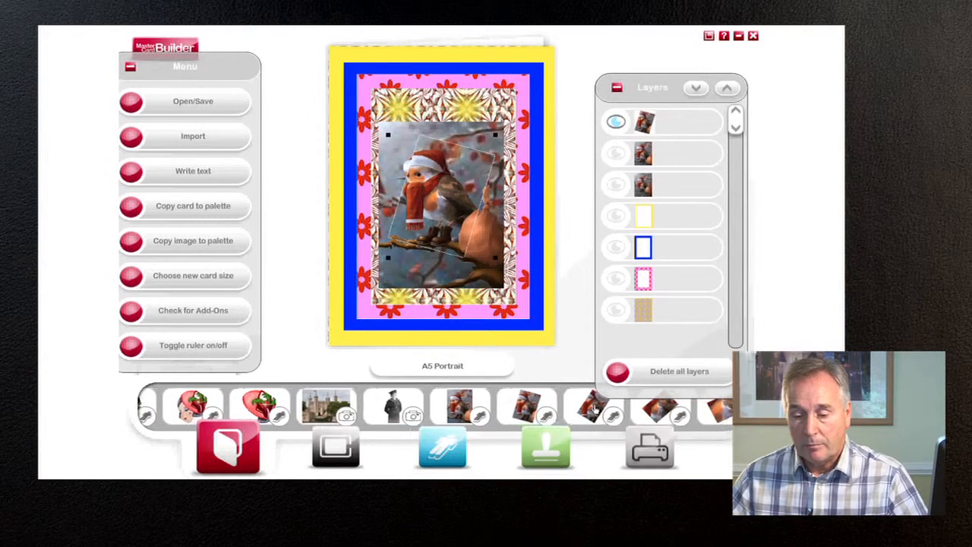
pyautogui.click(598, 411)
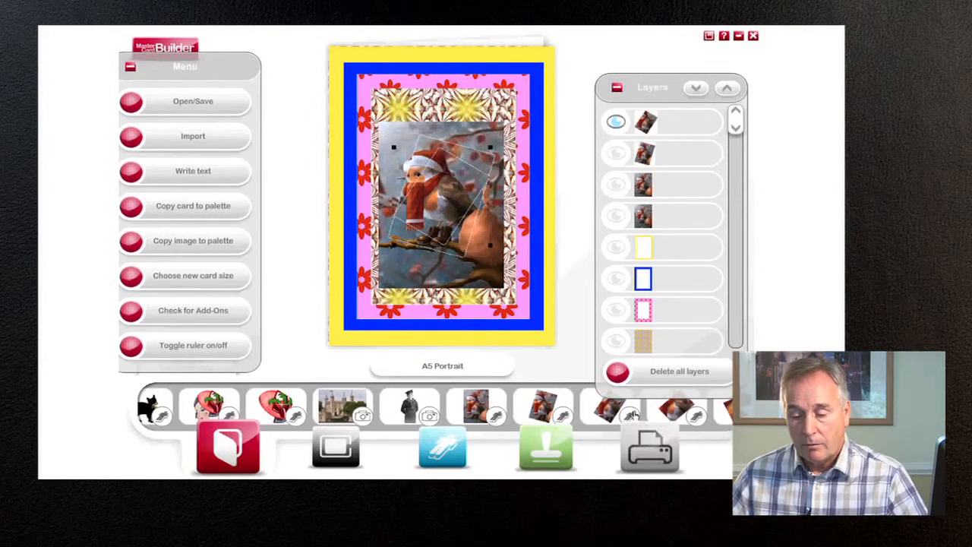
pyautogui.click(693, 408)
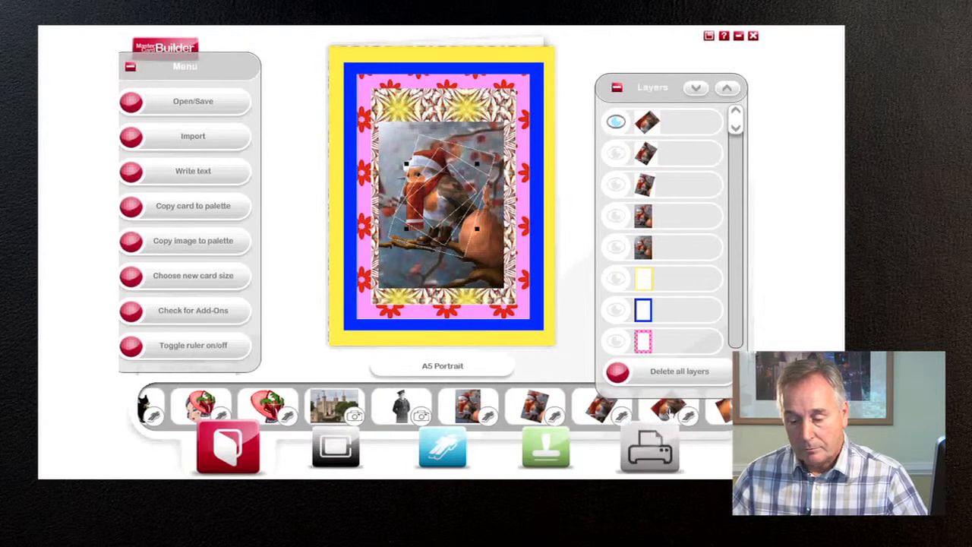
pyautogui.click(668, 411)
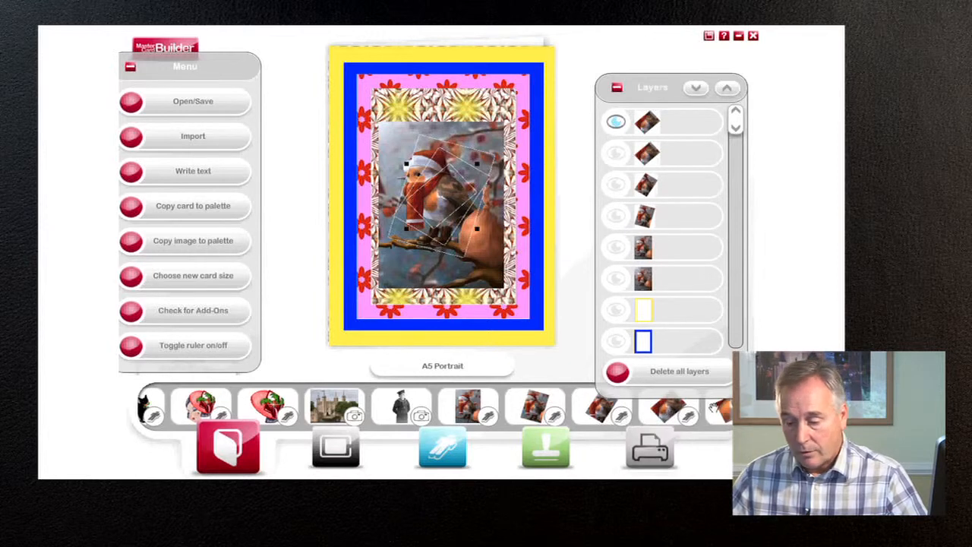
pyautogui.click(724, 409)
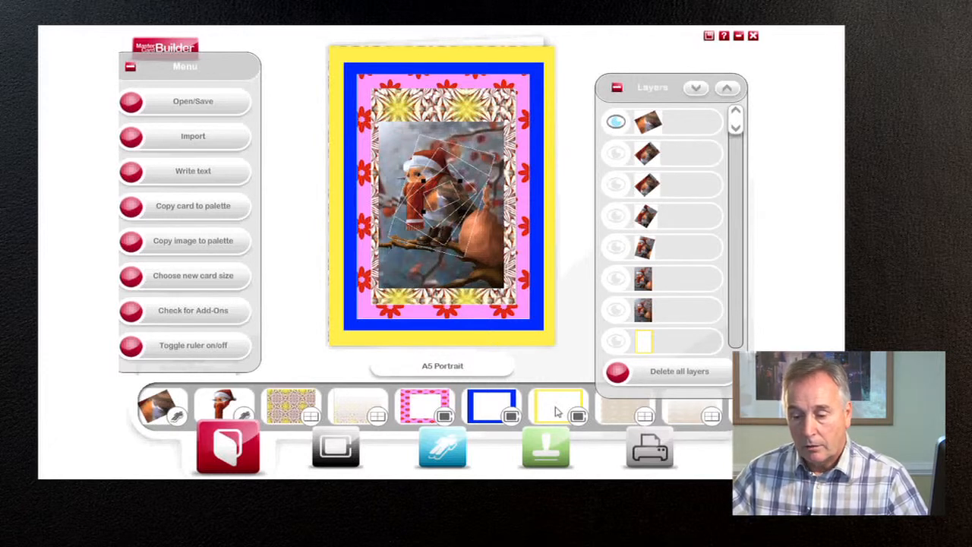
# Lay out the robin topper and its six decoupage pieces for printing on Page 1 of the cutout sheets.
pyautogui.click(652, 450)
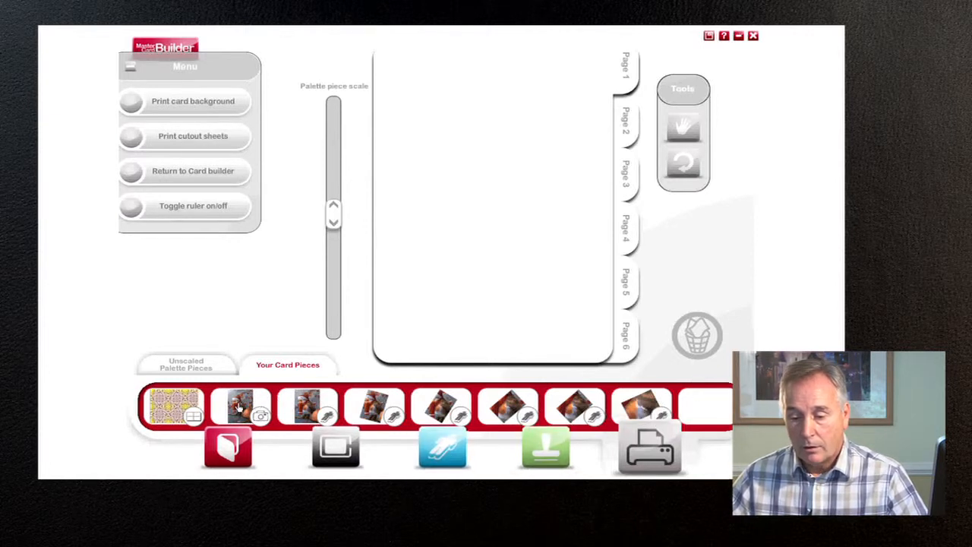
pyautogui.moveTo(237, 408); pyautogui.dragTo(428, 106)
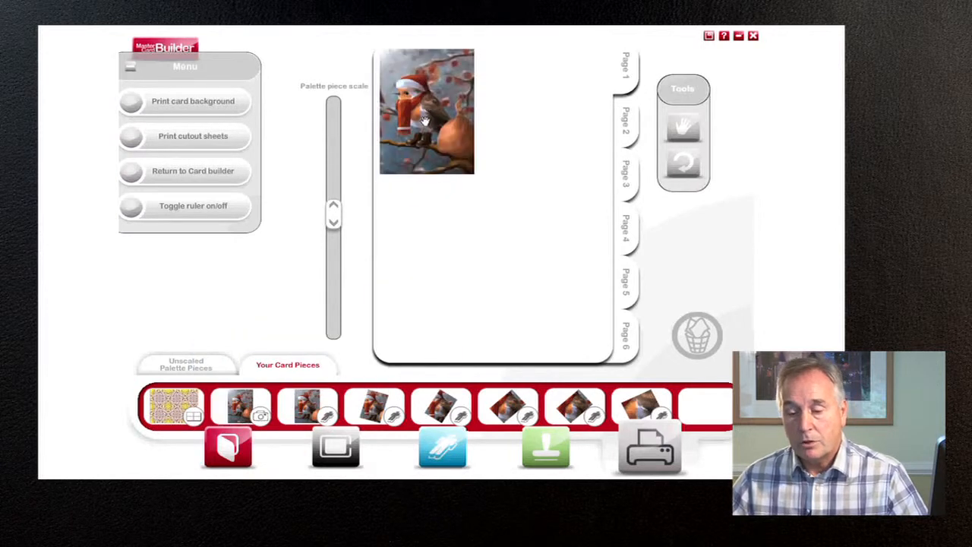
pyautogui.moveTo(304, 410); pyautogui.dragTo(422, 232)
pyautogui.moveTo(377, 408); pyautogui.dragTo(524, 97)
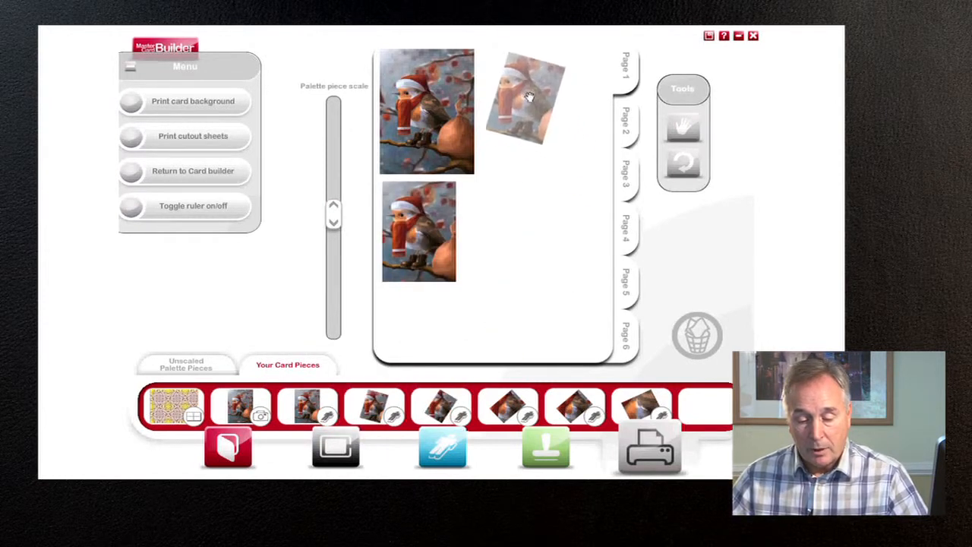
pyautogui.moveTo(442, 408); pyautogui.dragTo(555, 238)
pyautogui.moveTo(511, 408); pyautogui.dragTo(510, 169)
pyautogui.moveTo(575, 408); pyautogui.dragTo(582, 111)
pyautogui.moveTo(640, 408); pyautogui.dragTo(495, 151)
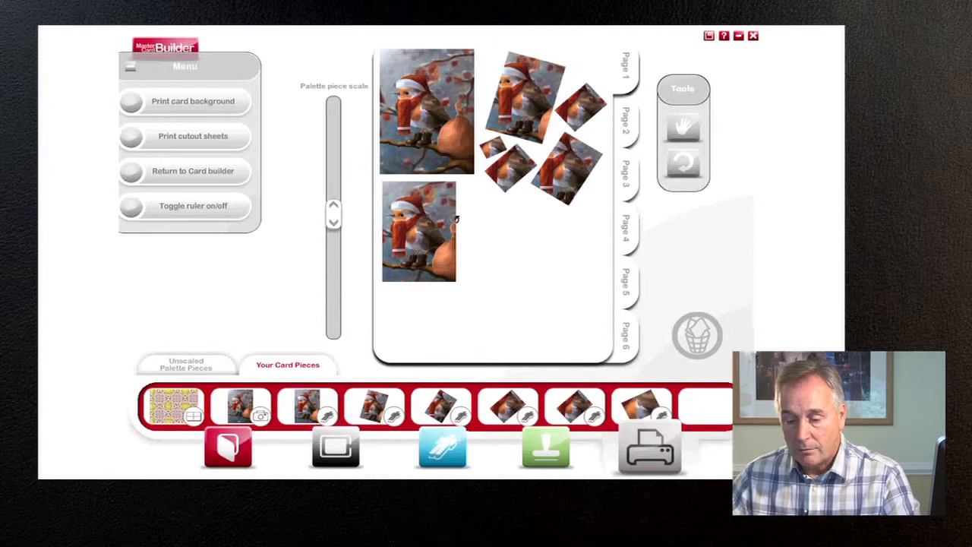
# Rotate the largest robin decoupage piece a quarter turn and place it directly beneath the topper on the cutout sheet.
pyautogui.moveTo(443, 269); pyautogui.dragTo(511, 220)
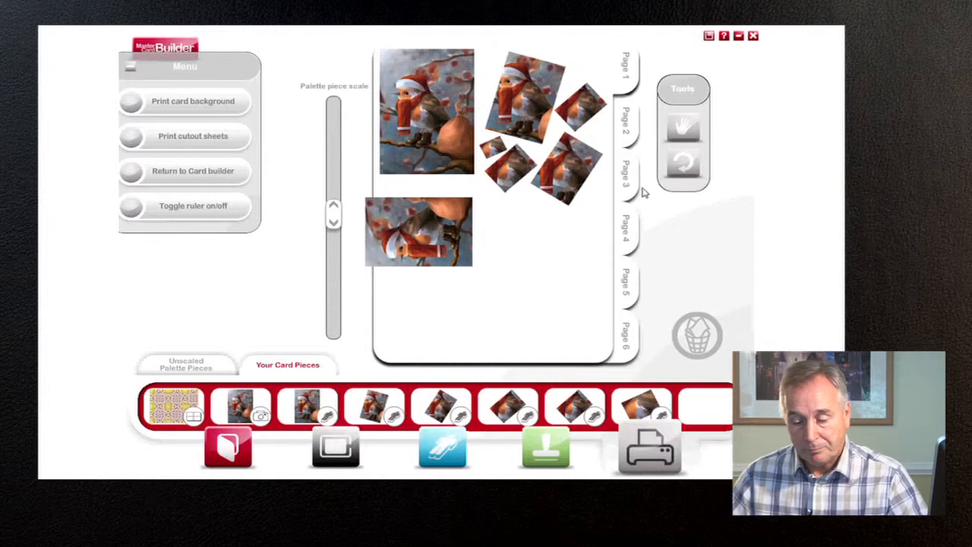
pyautogui.click(681, 132)
pyautogui.moveTo(436, 235); pyautogui.dragTo(454, 218)
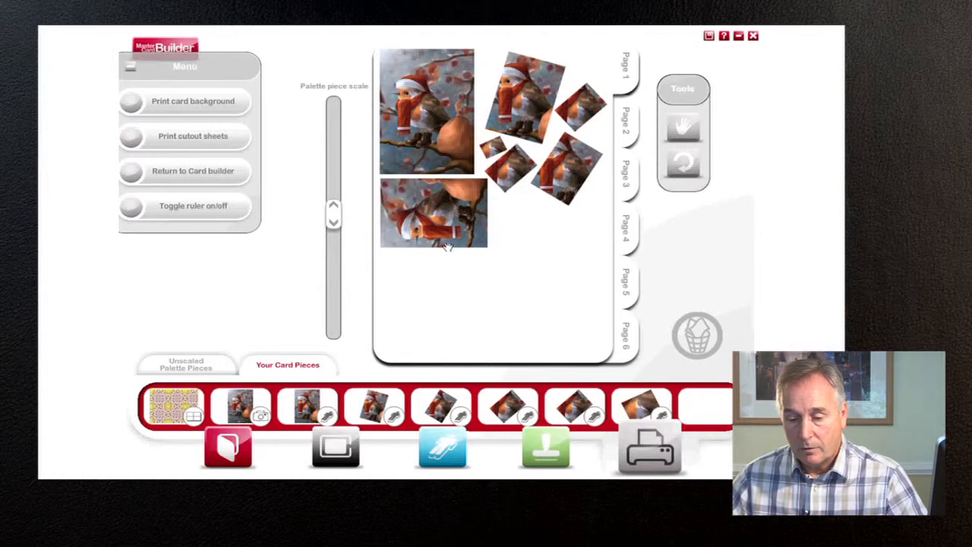
# Bring up the tile sheet print prompt for the yellow floral background, decline it, and return to the card builder.
pyautogui.click(173, 404)
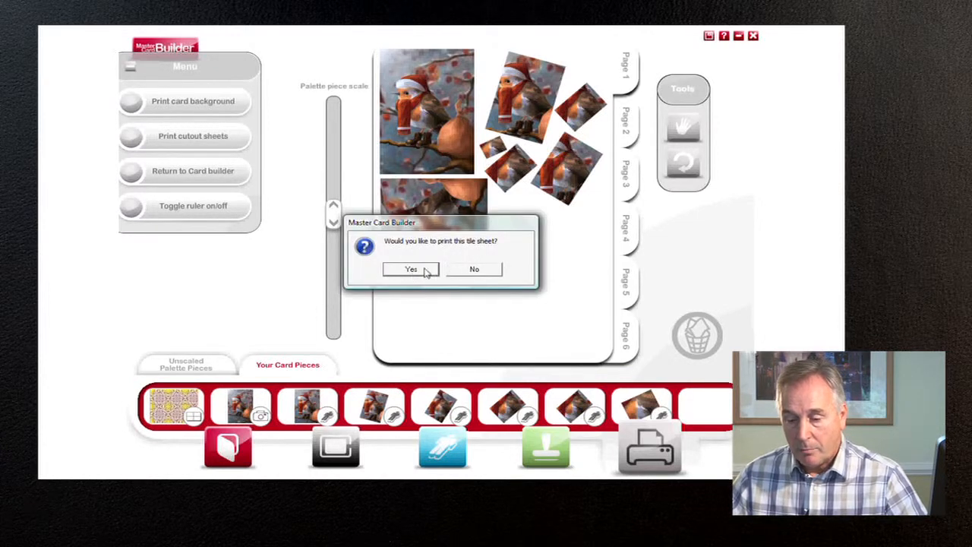
pyautogui.click(476, 269)
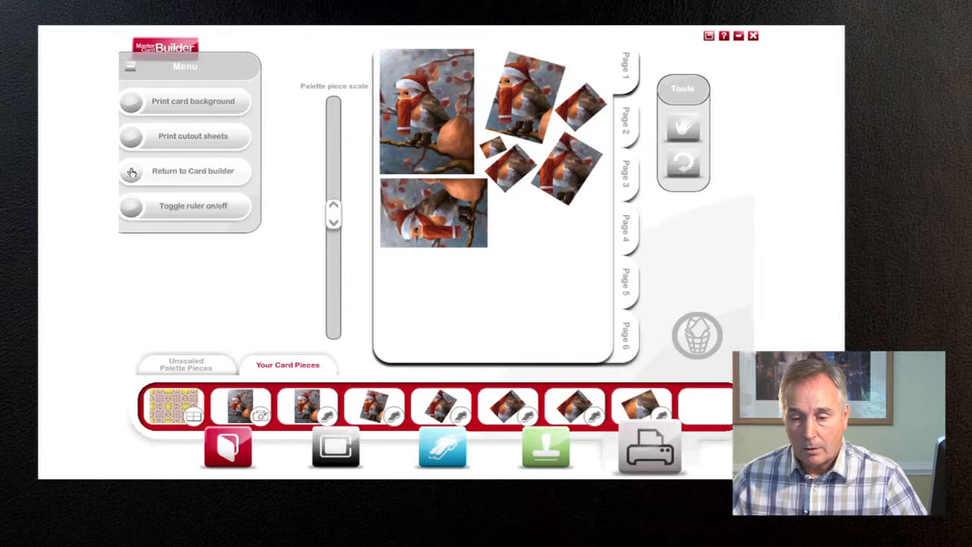
pyautogui.click(173, 214)
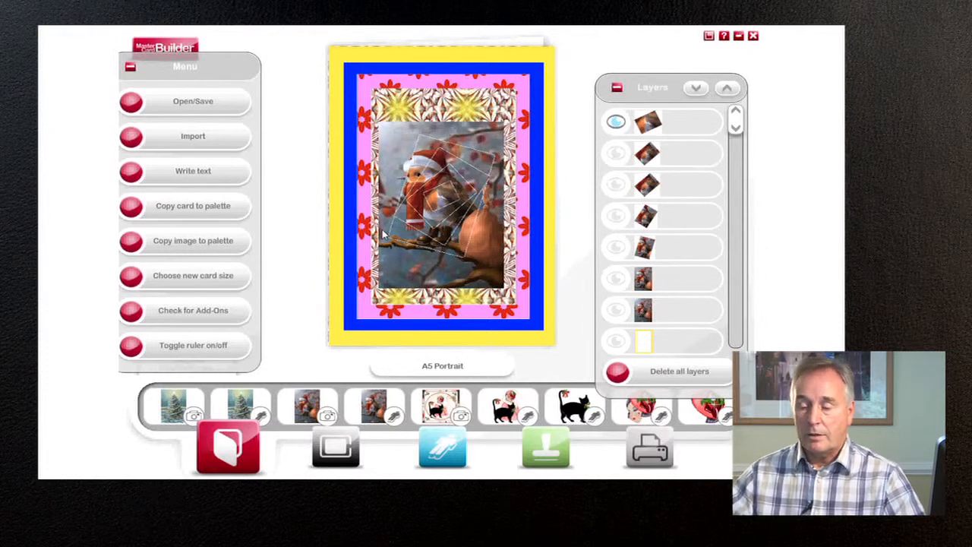
# Delete all layers and place the robin topper on the empty card, sized to about three-quarters of the card width.
pyautogui.click(618, 374)
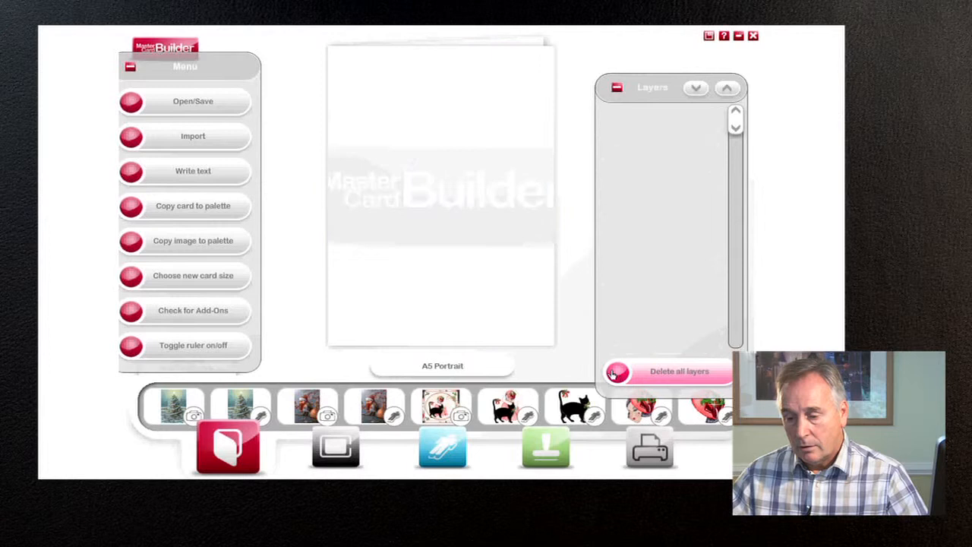
pyautogui.click(304, 406)
pyautogui.moveTo(436, 231); pyautogui.dragTo(395, 196)
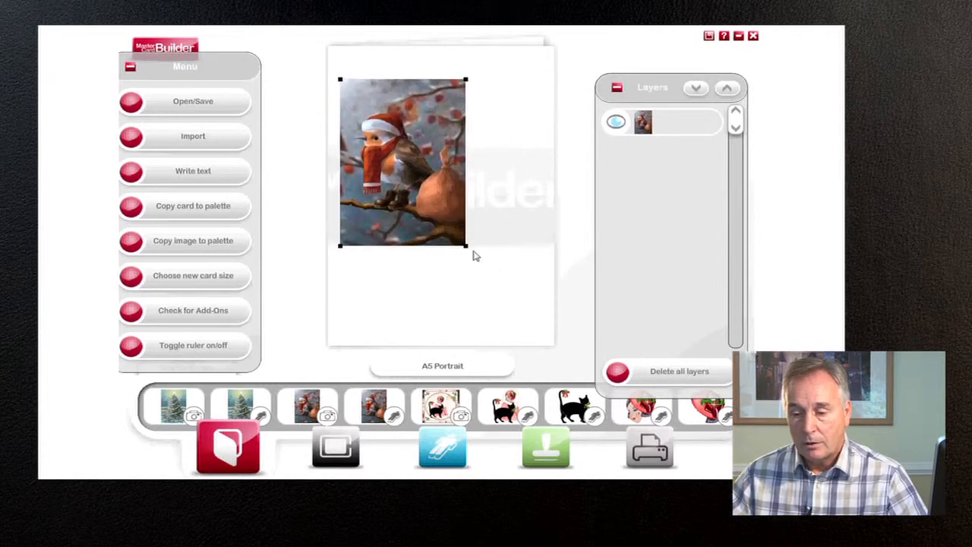
pyautogui.moveTo(471, 255)
pyautogui.mouseDown()
pyautogui.moveTo(519, 309)
pyautogui.moveTo(472, 271)
pyautogui.mouseUp()
# Add the full-size yellow floral background and its faded version, then shrink the faded one and centre it with an even border.
pyautogui.moveTo(540, 390); pyautogui.dragTo(107, 311)
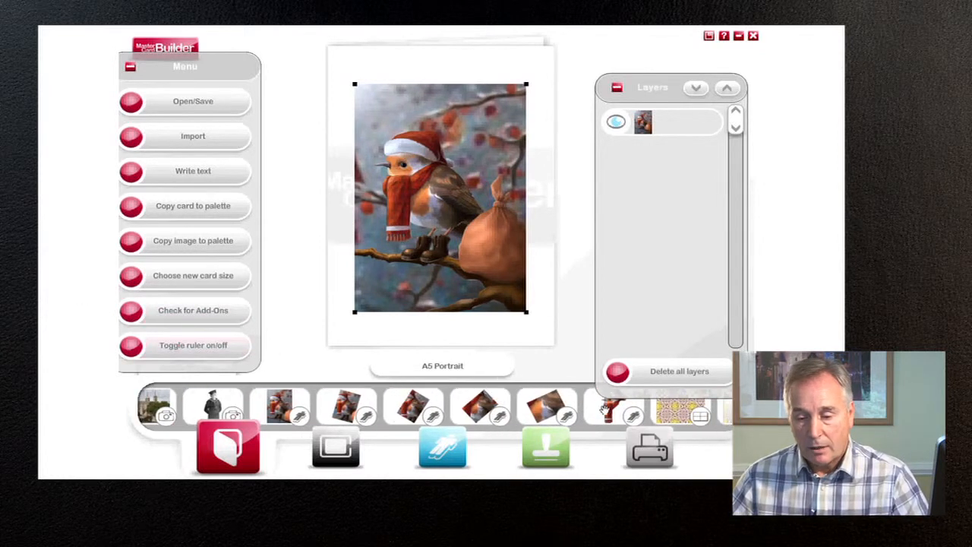
pyautogui.click(637, 411)
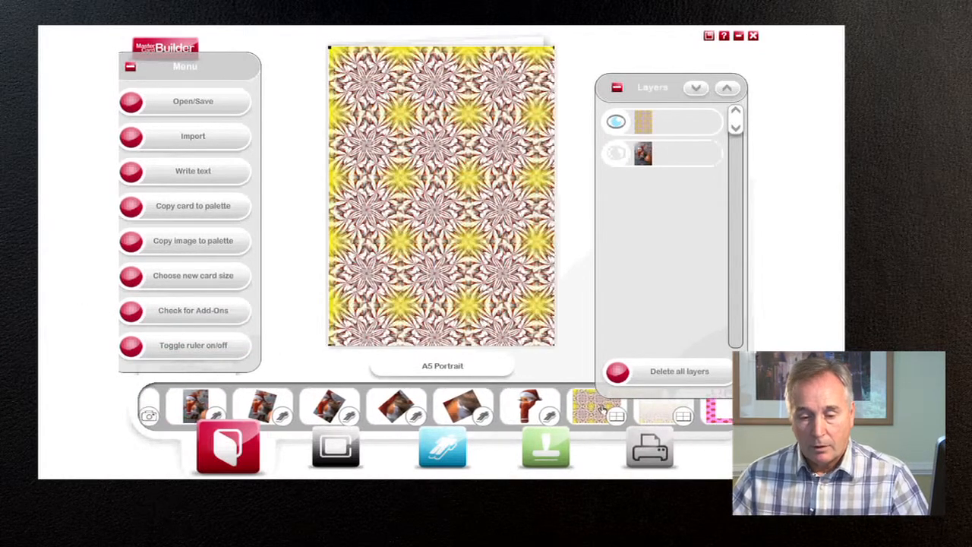
pyautogui.click(660, 411)
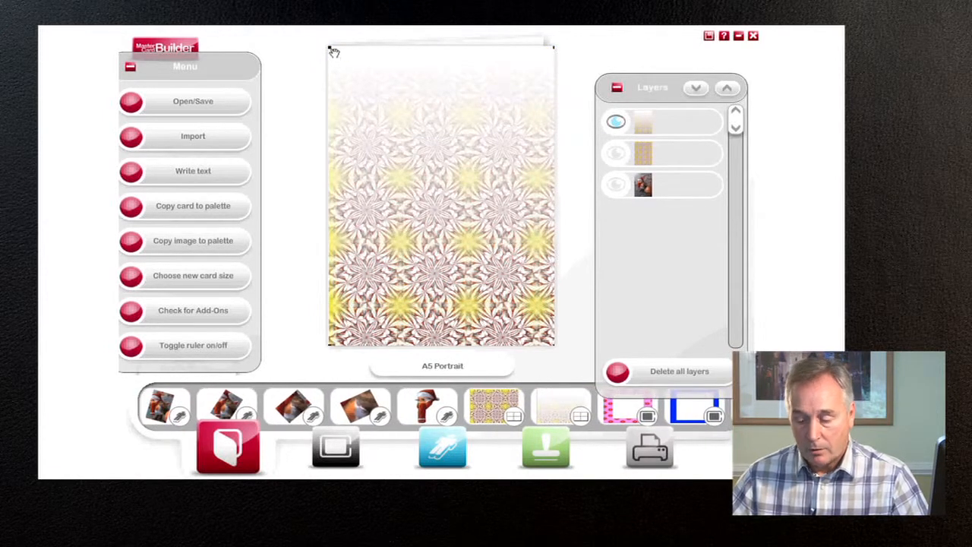
pyautogui.moveTo(341, 62); pyautogui.dragTo(364, 97)
pyautogui.moveTo(464, 218); pyautogui.dragTo(458, 205)
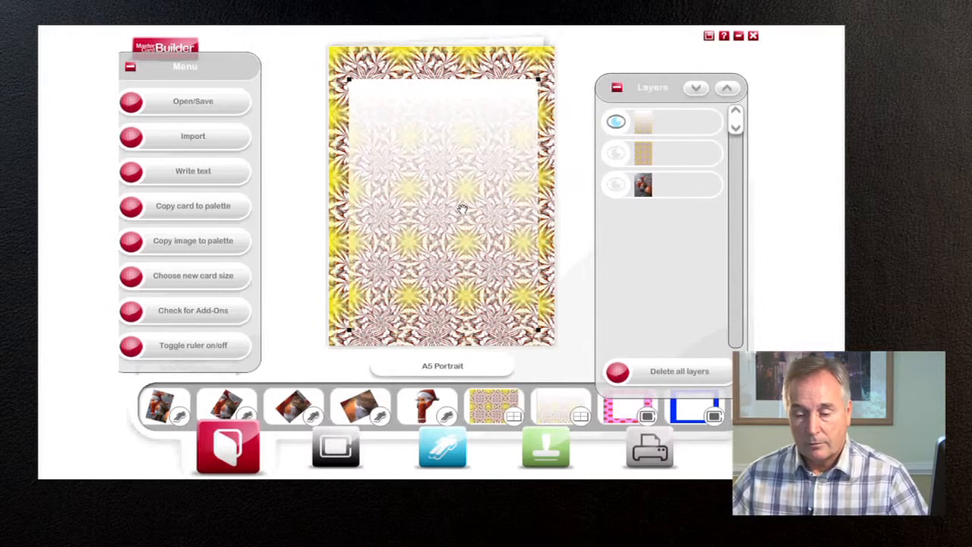
# Raise the robin topper above both floral backgrounds, shrink it slightly and centre it low on the faded panel.
pyautogui.click(645, 187)
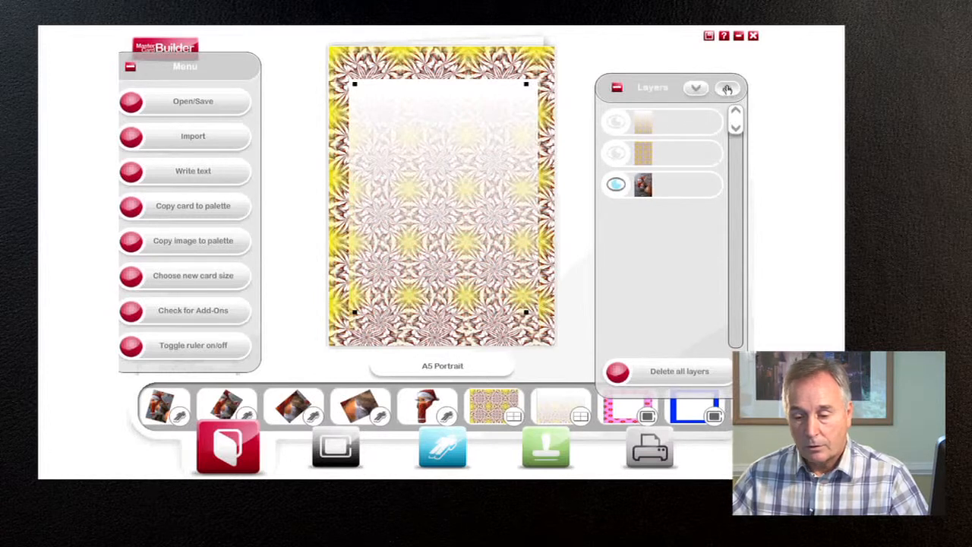
pyautogui.click(729, 89)
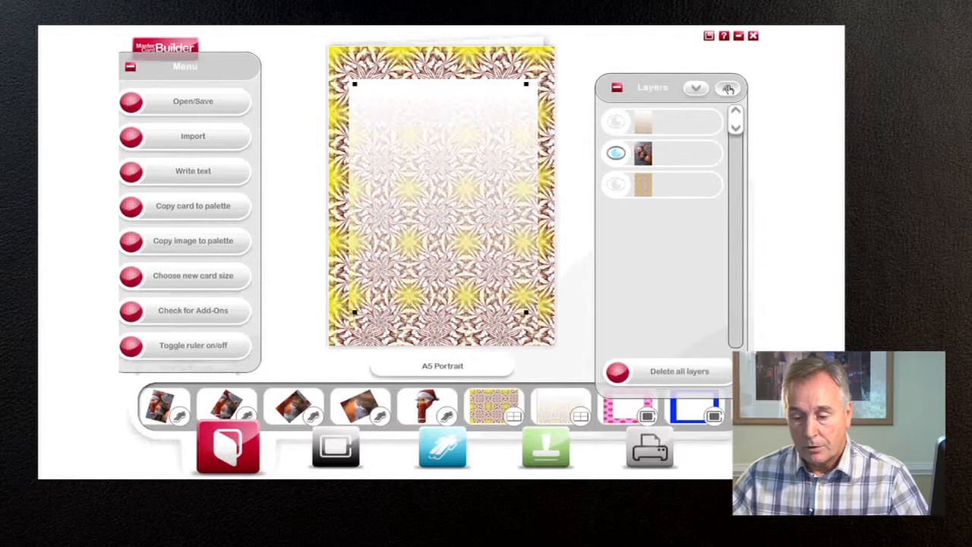
pyautogui.click(729, 89)
pyautogui.moveTo(471, 155); pyautogui.dragTo(473, 157)
pyautogui.moveTo(530, 87); pyautogui.dragTo(518, 101)
pyautogui.moveTo(450, 201); pyautogui.dragTo(456, 214)
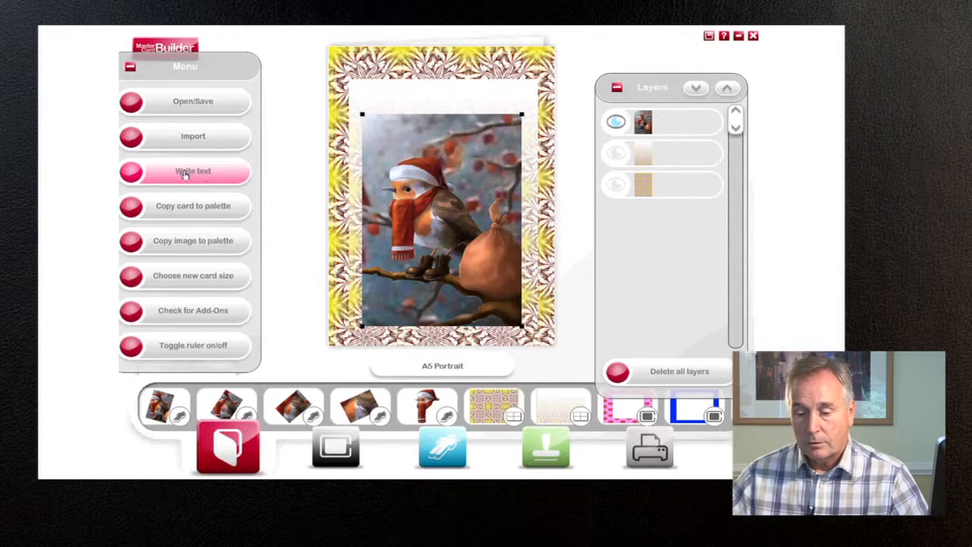
# Start a text item reading "Happy Christmas" in the Lucida Handwriting font.
pyautogui.click(132, 173)
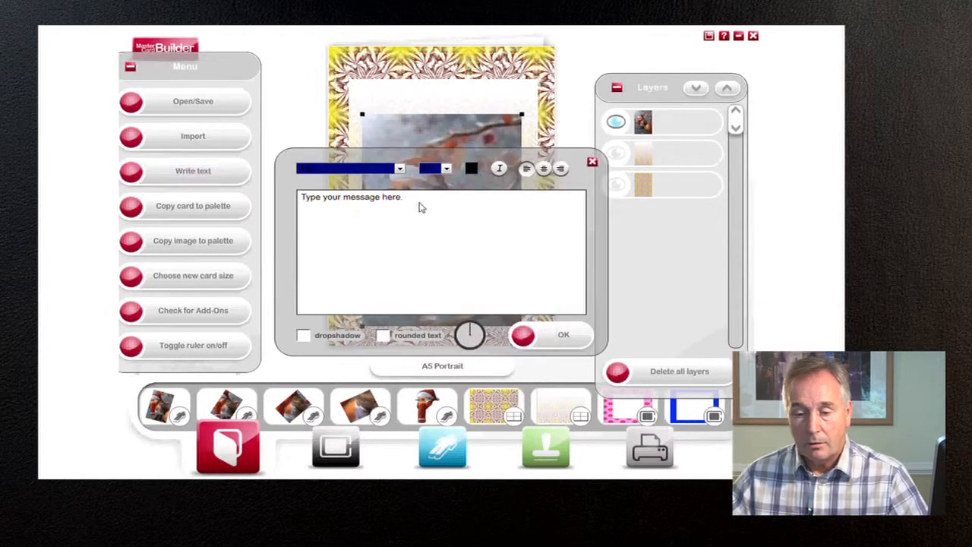
pyautogui.moveTo(405, 197); pyautogui.dragTo(290, 191)
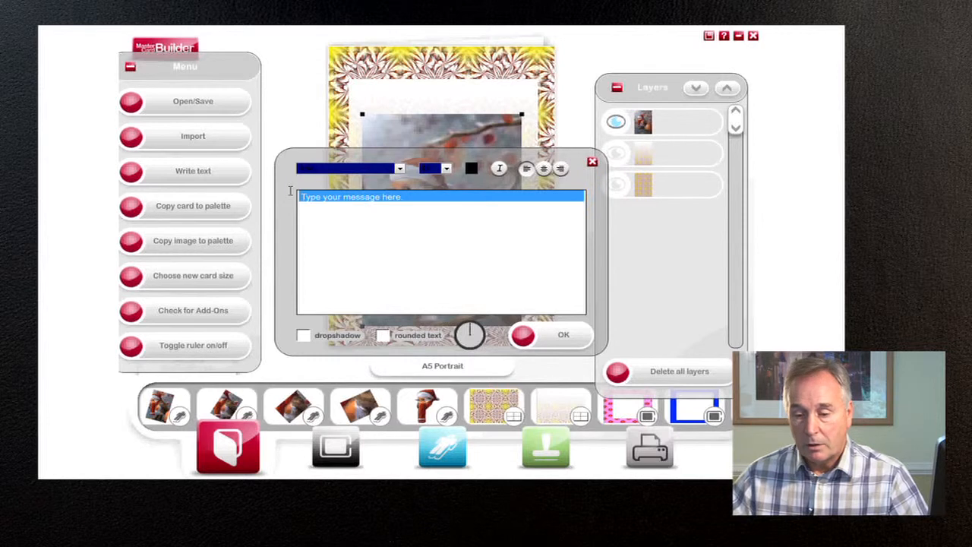
pyautogui.press('BackSpace')
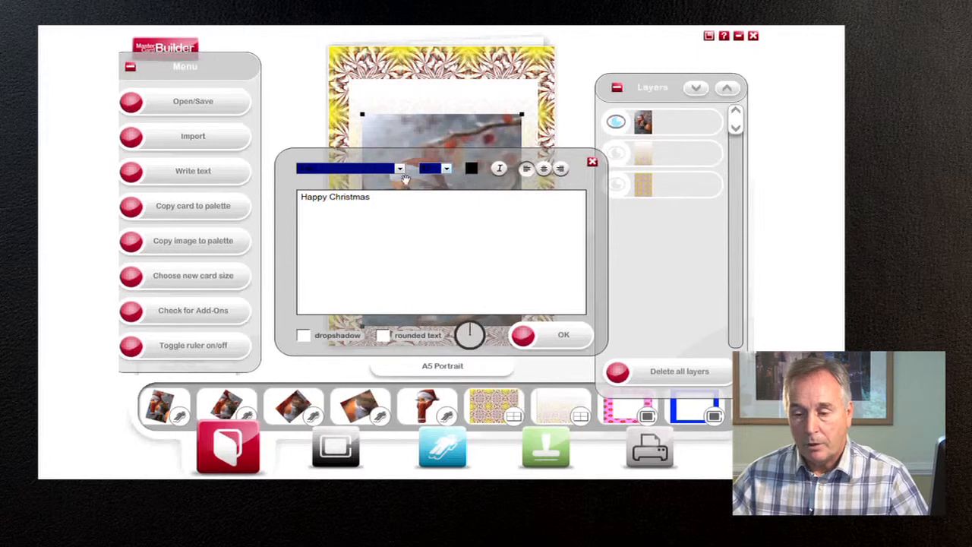
pyautogui.click(401, 170)
pyautogui.moveTo(401, 190)
pyautogui.mouseDown()
pyautogui.moveTo(401, 217)
pyautogui.moveTo(401, 206)
pyautogui.mouseUp()
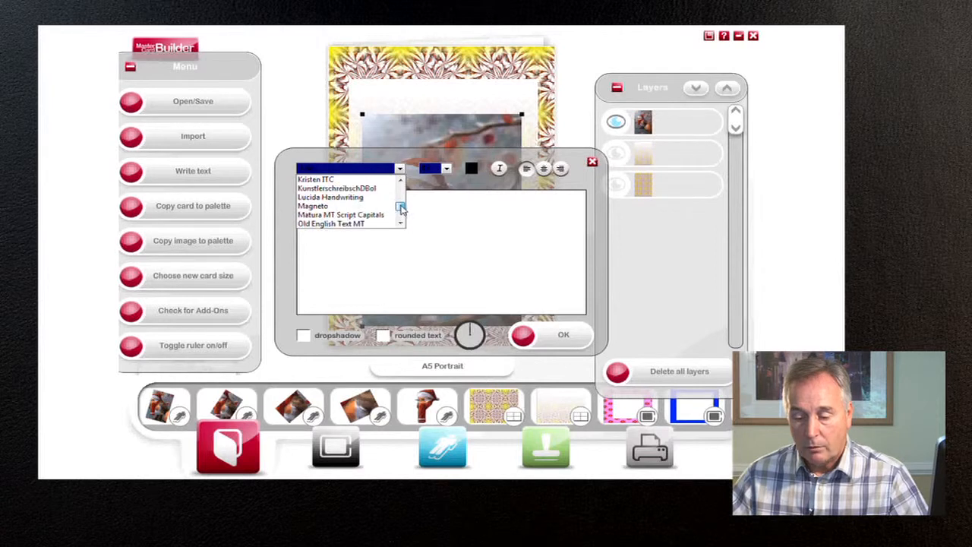
pyautogui.click(365, 199)
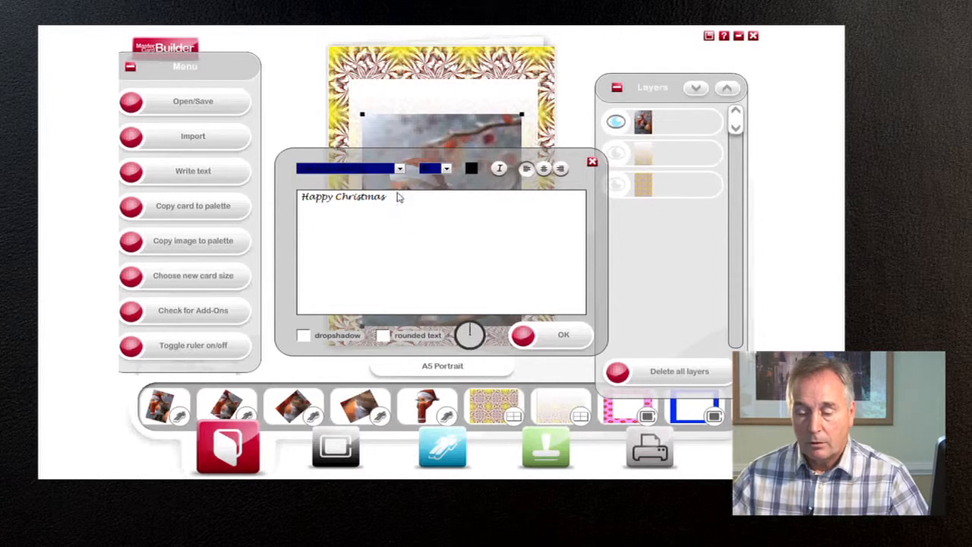
# Format the greeting at size 18, centred, in pink with a drop shadow, and add it to the card.
pyautogui.click(447, 169)
pyautogui.click(430, 180)
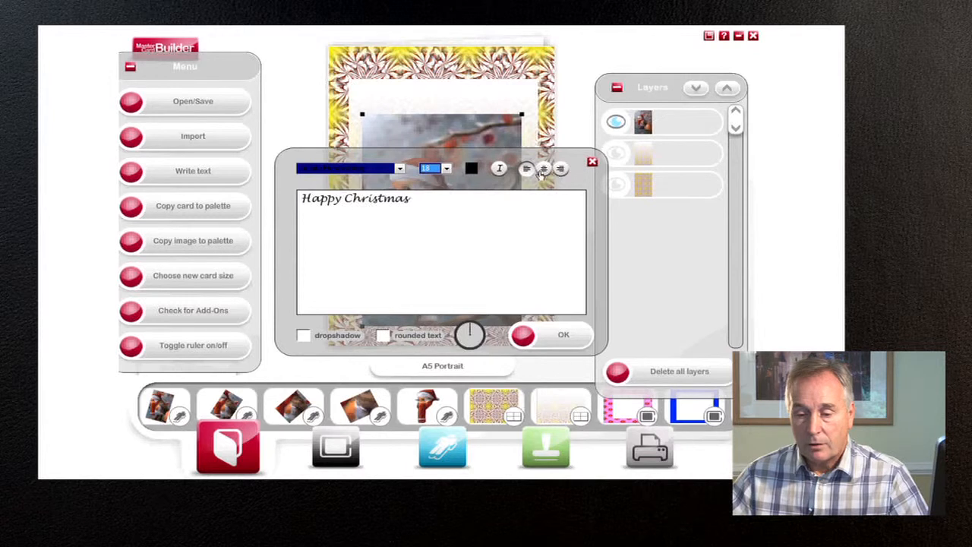
pyautogui.click(544, 168)
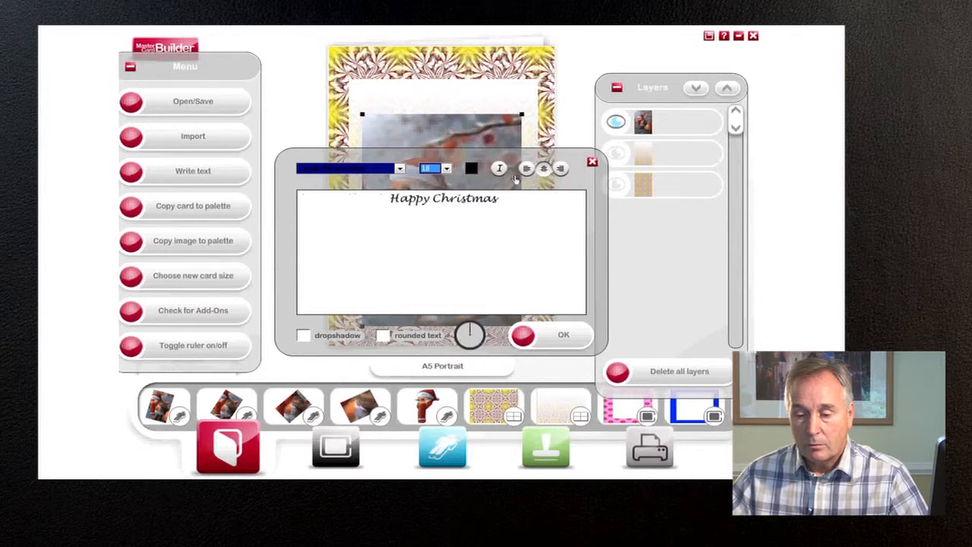
pyautogui.click(470, 169)
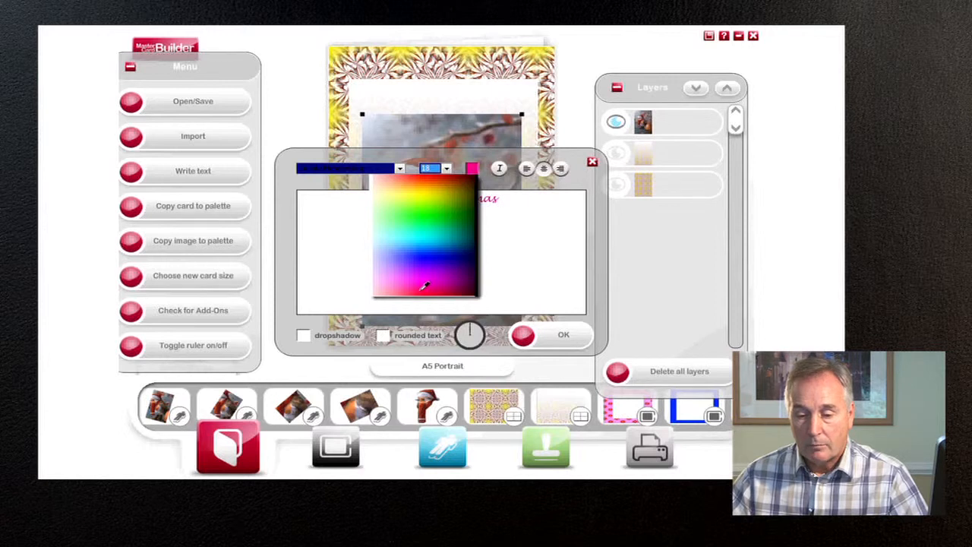
pyautogui.click(430, 285)
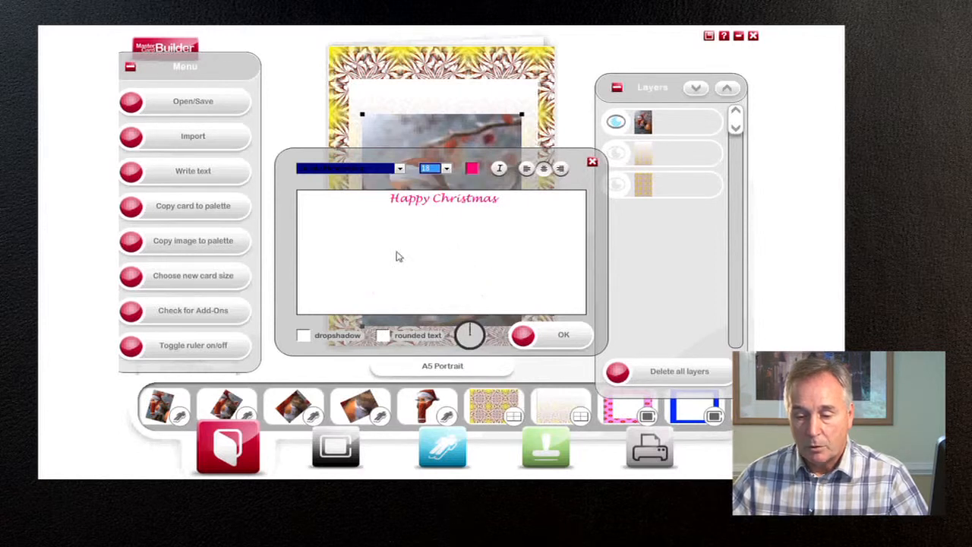
pyautogui.click(303, 337)
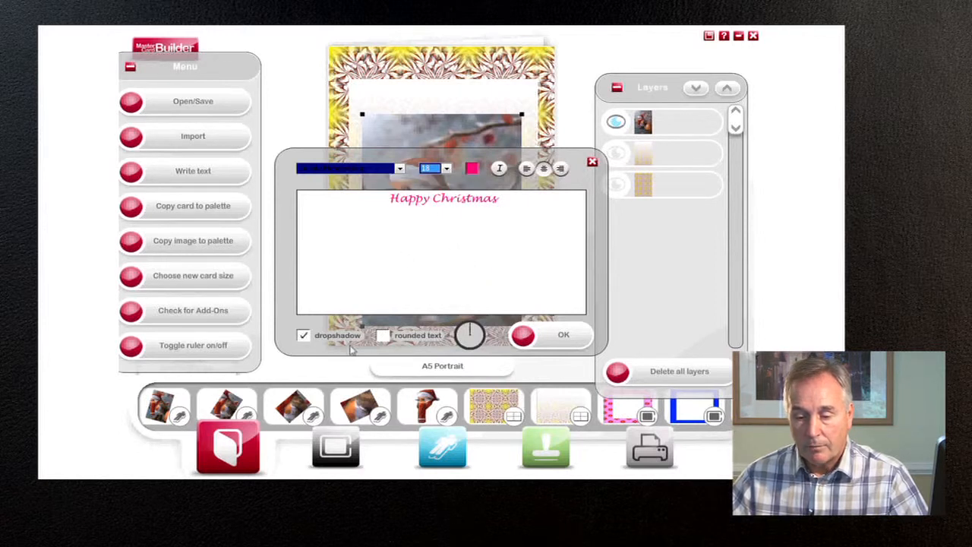
pyautogui.click(527, 337)
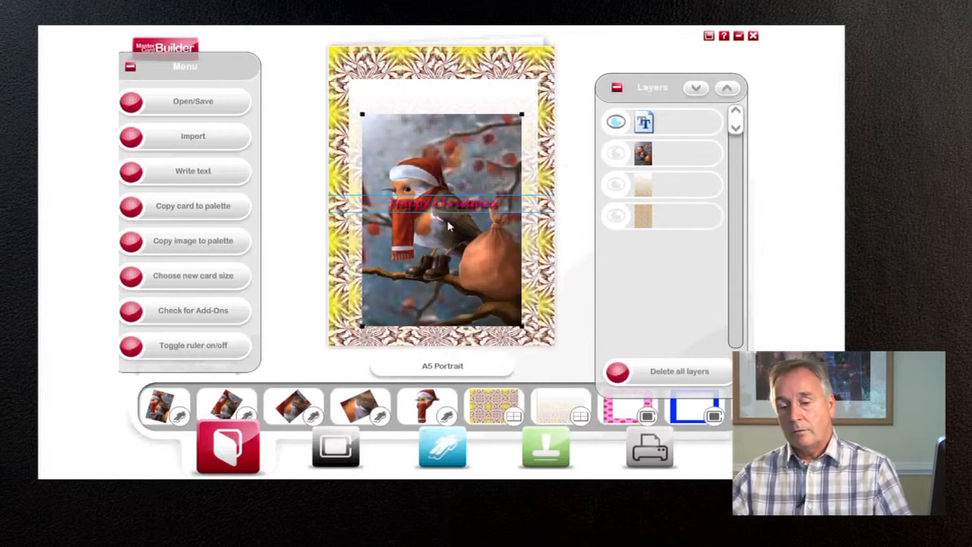
# Move the greeting into the pale strip above the robin and narrow its text box to about the faded panel's width.
pyautogui.moveTo(581, 202); pyautogui.dragTo(577, 97)
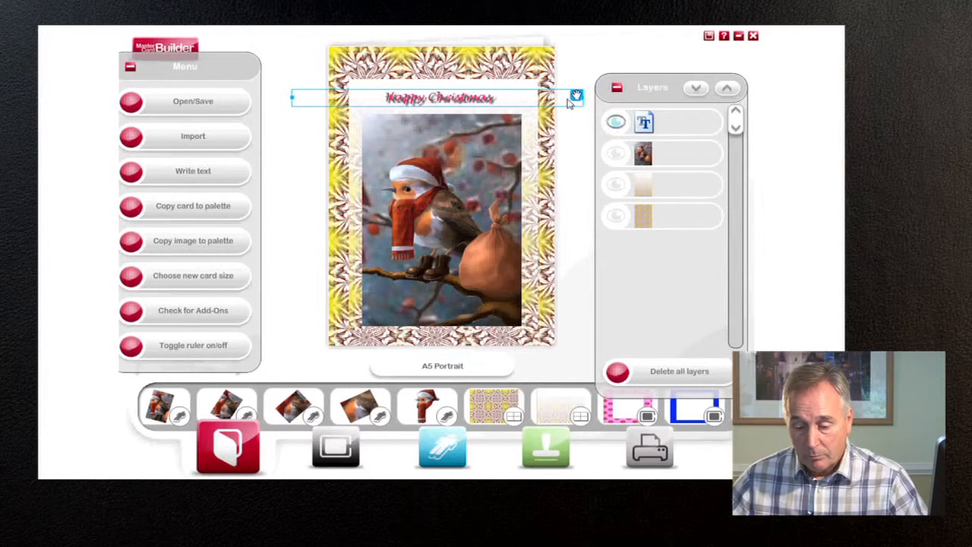
pyautogui.moveTo(292, 98); pyautogui.dragTo(415, 97)
pyautogui.moveTo(577, 96); pyautogui.dragTo(512, 90)
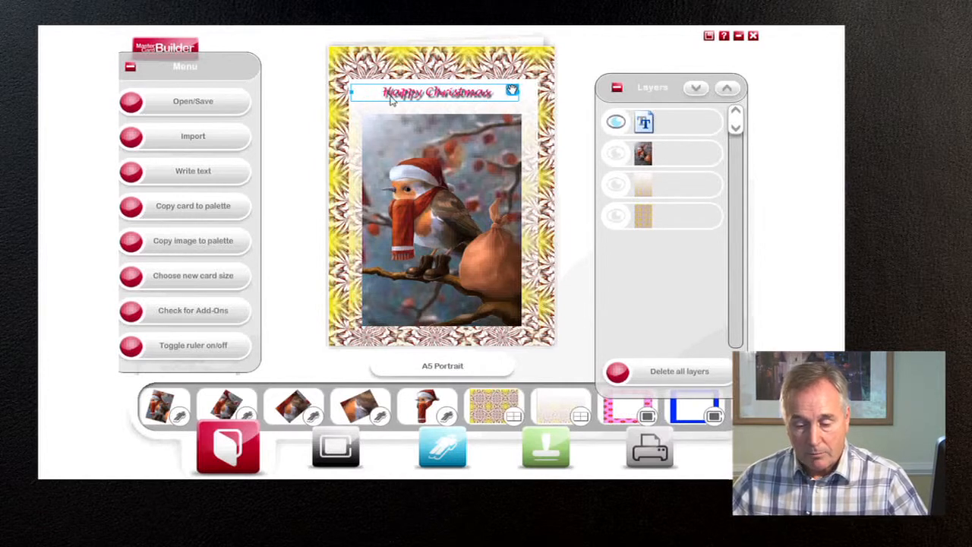
pyautogui.moveTo(513, 90); pyautogui.dragTo(512, 90)
# Curve the greeting with the rounded text option and centre the arch near the top of the faded panel.
pyautogui.click(513, 90)
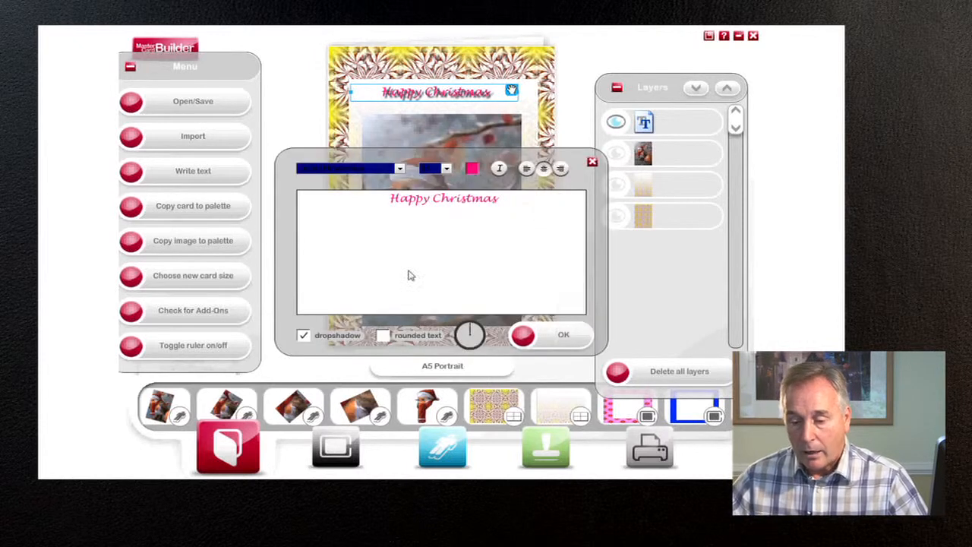
pyautogui.click(383, 335)
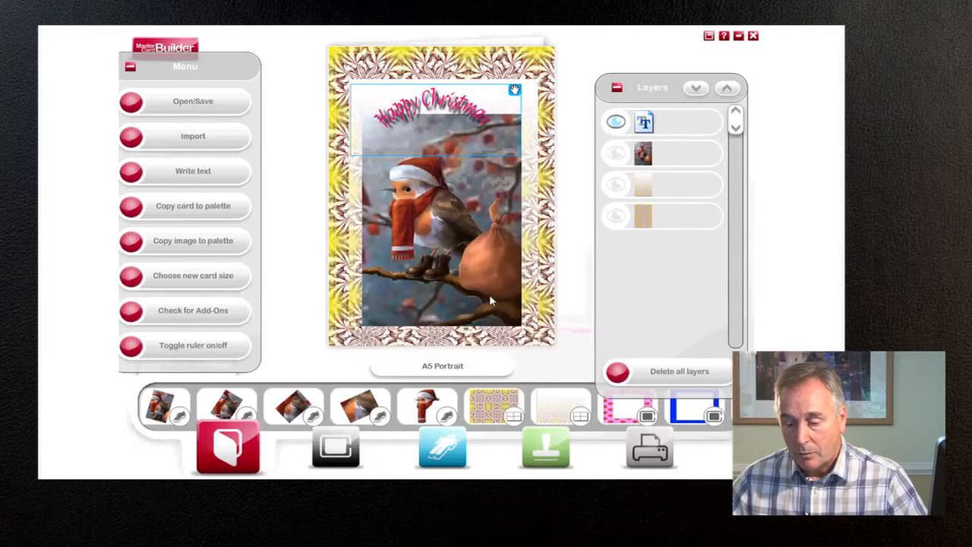
pyautogui.moveTo(514, 89); pyautogui.dragTo(518, 84)
# Shrink the robin topper to just over half the card width and centre it beneath the arched greeting.
pyautogui.moveTo(479, 205); pyautogui.dragTo(481, 211)
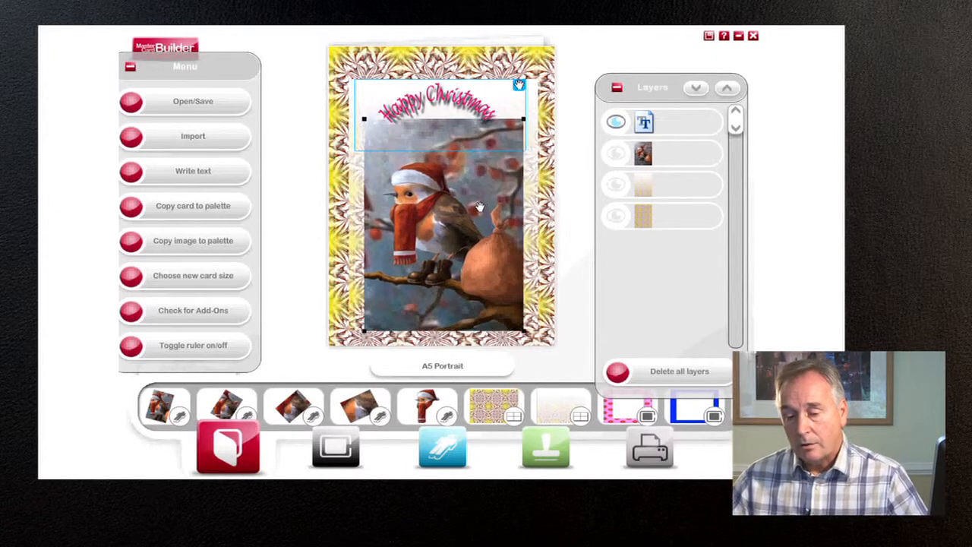
pyautogui.click(363, 123)
pyautogui.click(363, 124)
pyautogui.click(363, 123)
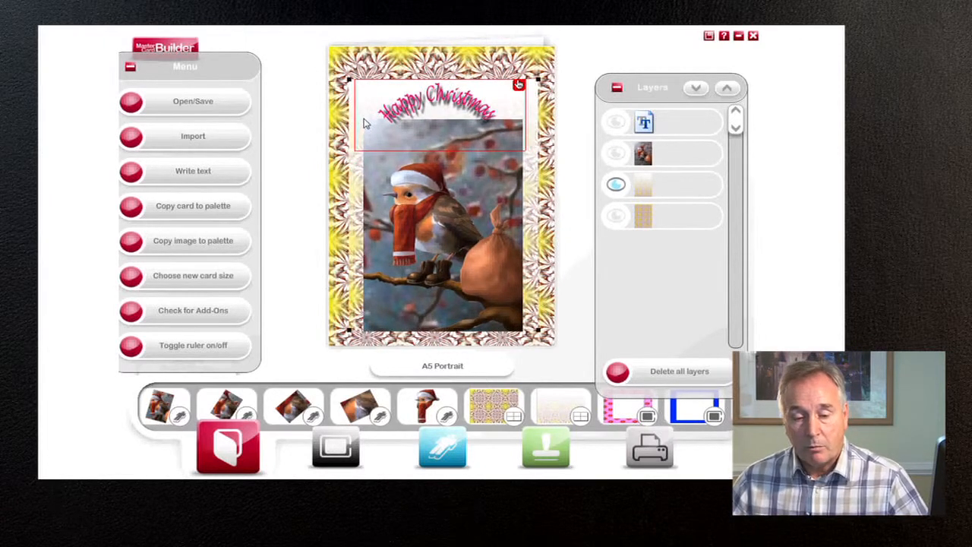
pyautogui.moveTo(360, 126); pyautogui.dragTo(391, 211)
pyautogui.moveTo(452, 268); pyautogui.dragTo(444, 200)
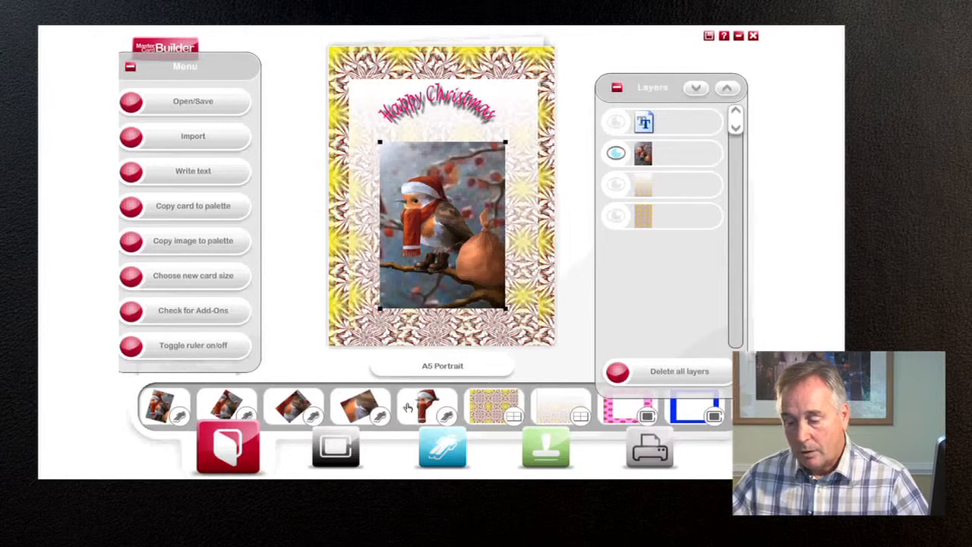
# Add the robin's head-and-scarf decoupage piece and fit it over the matching area of the topper.
pyautogui.click(408, 408)
pyautogui.moveTo(437, 193); pyautogui.dragTo(415, 209)
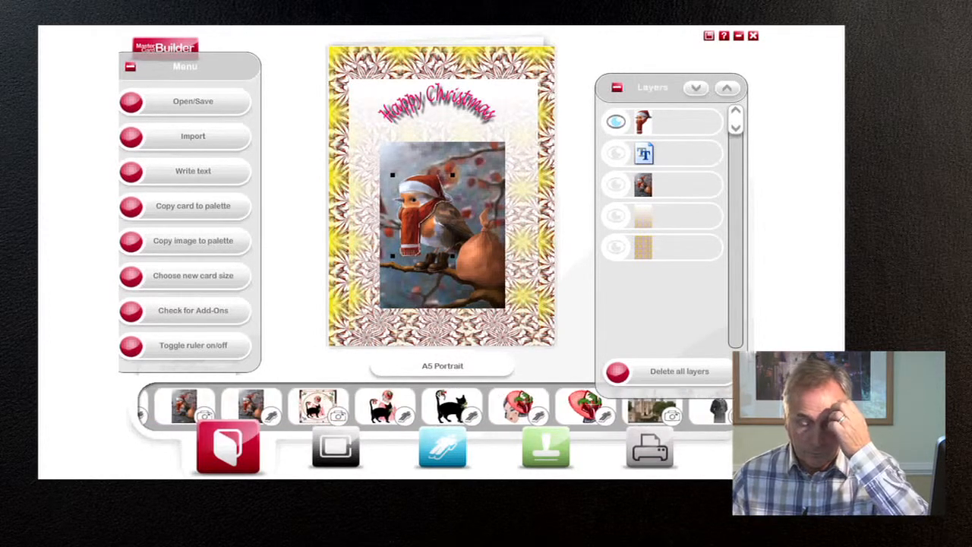
# Add the black cat decoupage piece, shrink it and place it at the card's lower-right corner.
pyautogui.click(494, 411)
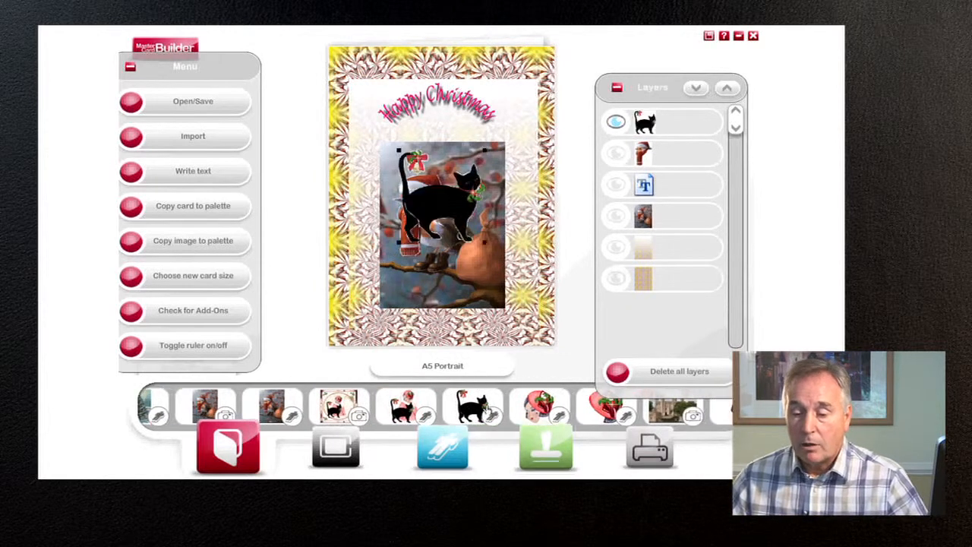
pyautogui.moveTo(465, 194); pyautogui.dragTo(416, 288)
pyautogui.moveTo(351, 249); pyautogui.dragTo(518, 313)
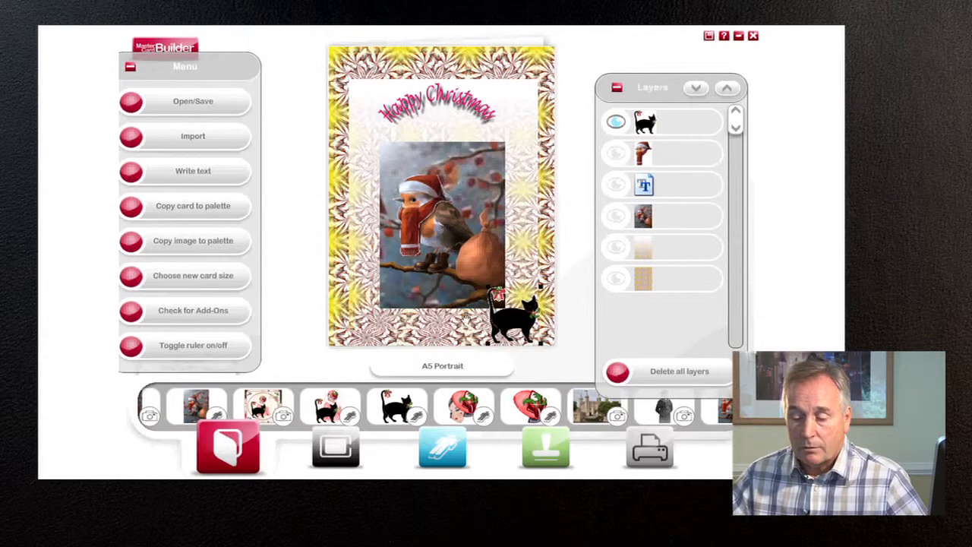